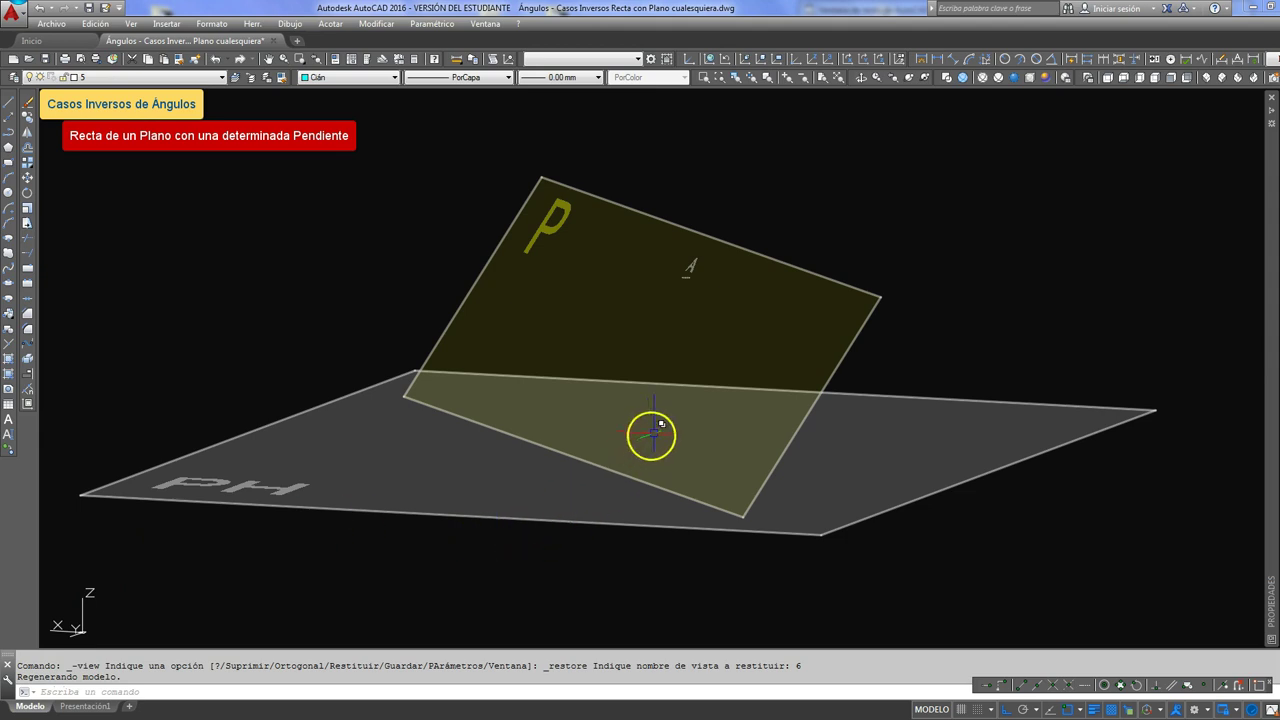
{"action": "mouse_move", "coordinate": [652, 331]}
{"action": "middle_mouse_down", "text": "shift"}
{"action": "mouse_move", "coordinate": [601, 314]}
{"action": "mouse_move", "coordinate": [643, 314]}
{"action": "mouse_move", "coordinate": [669, 347]}
{"action": "middle_mouse_up", "text": "shift"}
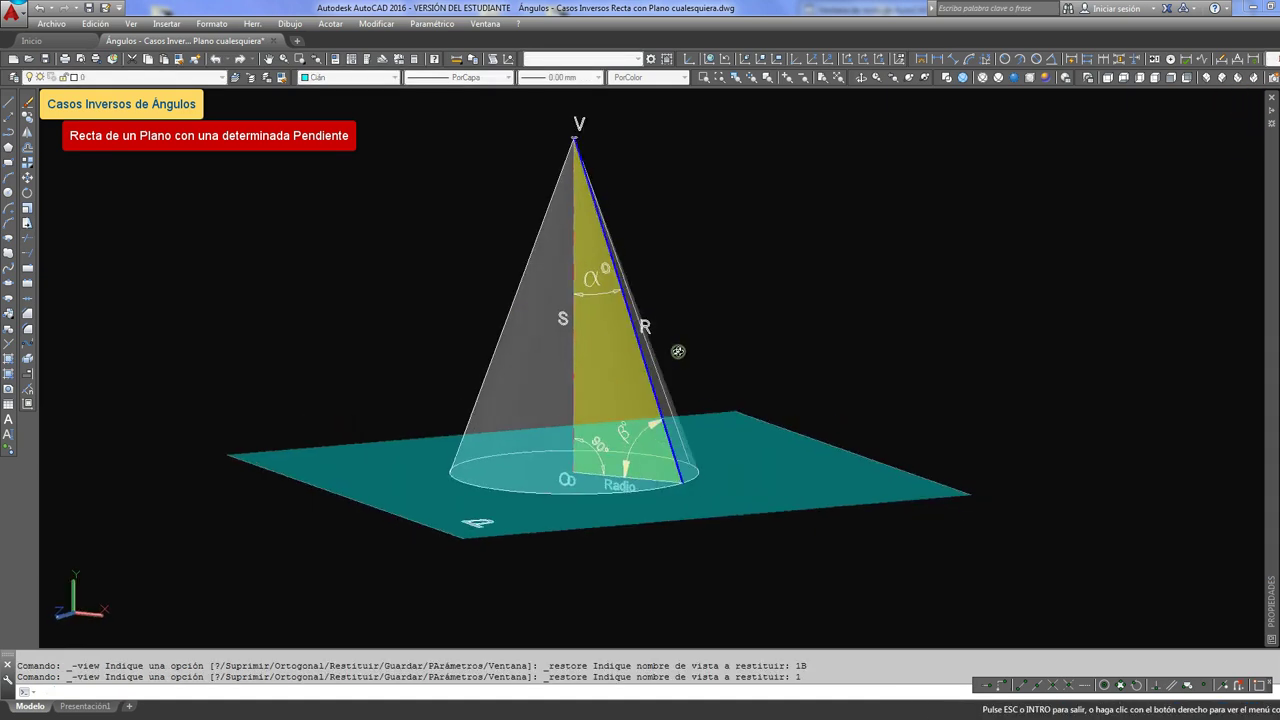
{"action": "mouse_move", "coordinate": [637, 346]}
{"action": "left_mouse_down"}
{"action": "mouse_move", "coordinate": [689, 340]}
{"action": "mouse_move", "coordinate": [631, 346]}
{"action": "mouse_move", "coordinate": [647, 367]}
{"action": "left_mouse_up"}
{"action": "key", "text": "Escape"}
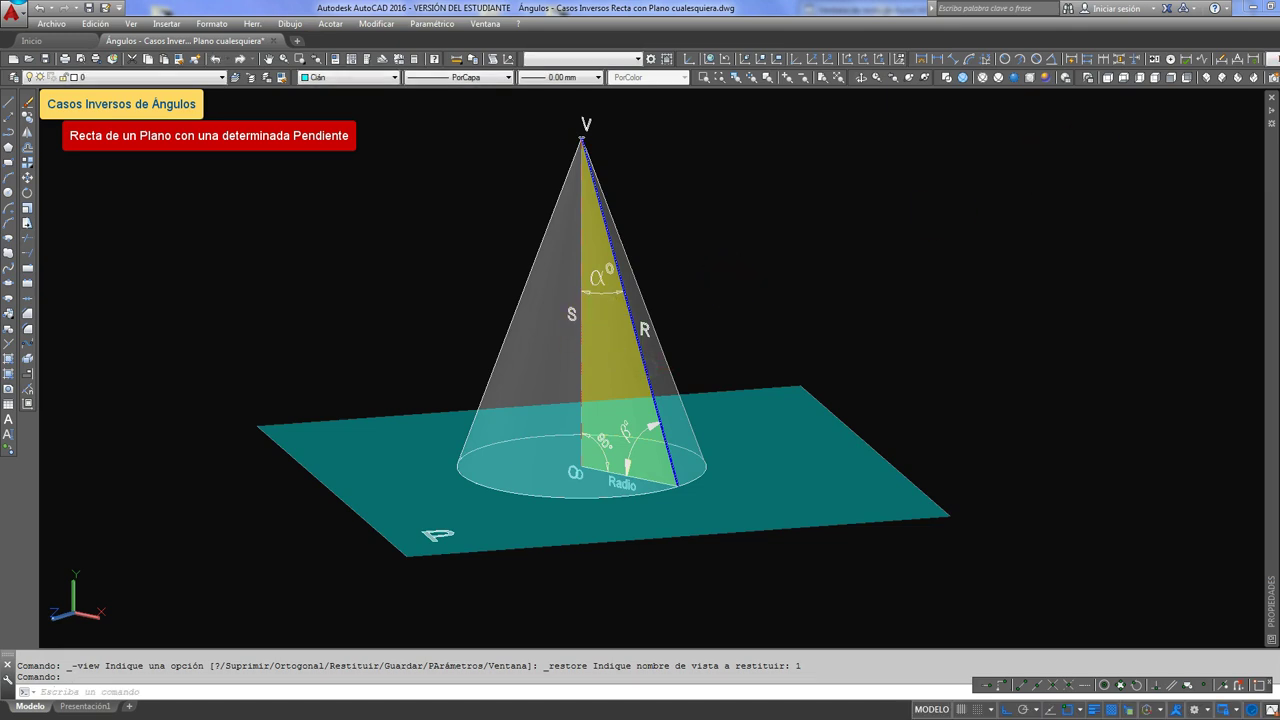
{"action": "middle_click_drag", "start_coordinate": [470, 459], "coordinate": [506, 443], "text": "shift"}
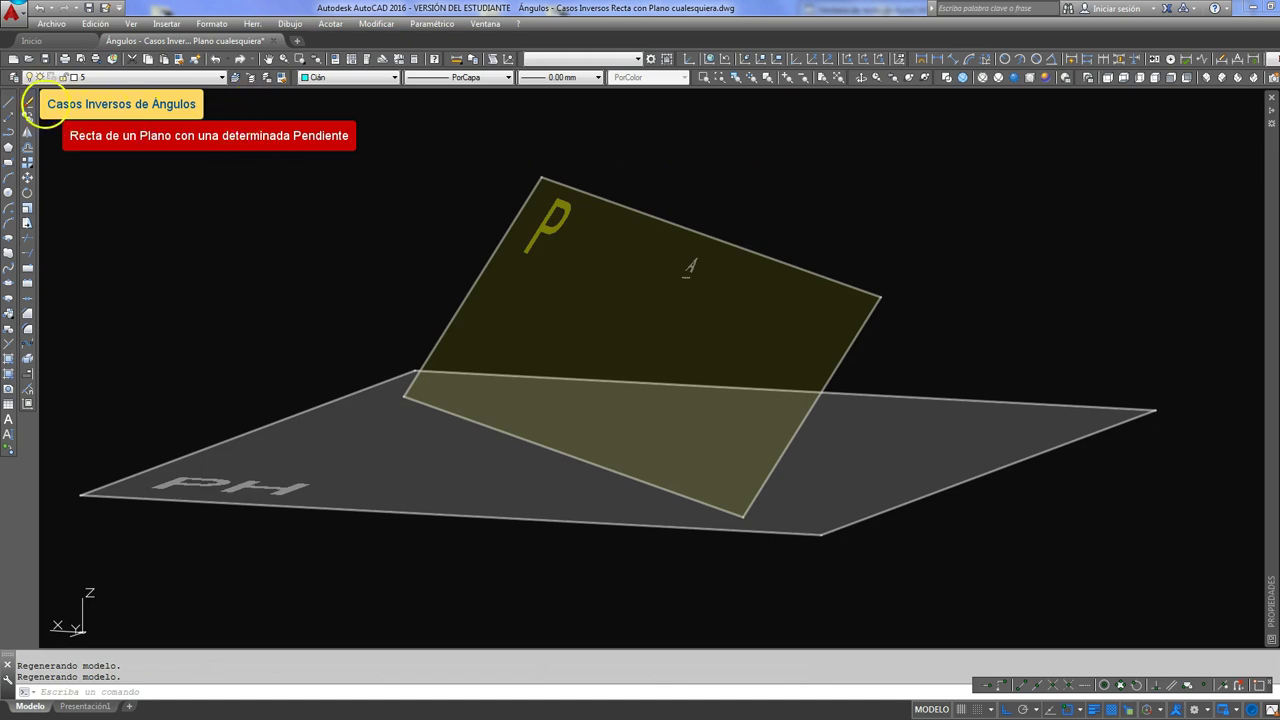
Draw a vertical line from point A on plane P downward past plane PH
{"action": "left_click", "coordinate": [10, 104]}
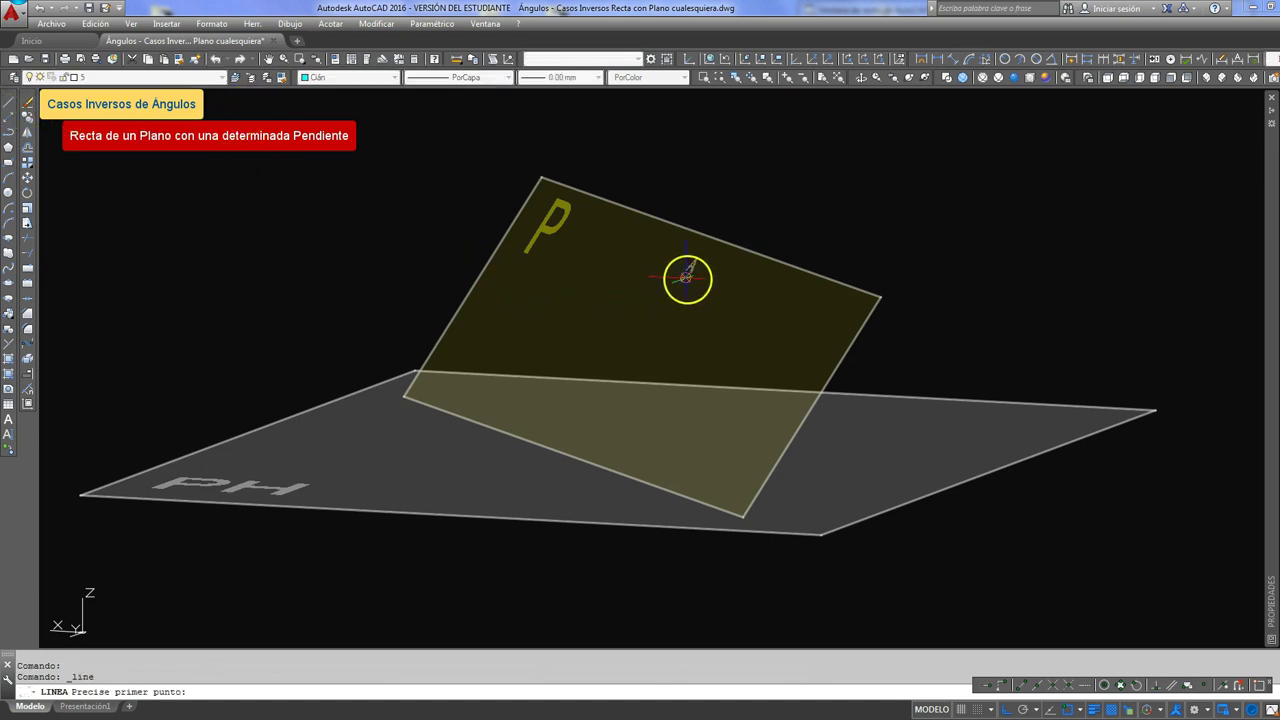
{"action": "left_click", "coordinate": [686, 278]}
{"action": "left_click", "coordinate": [676, 590]}
{"action": "key", "text": "Return"}
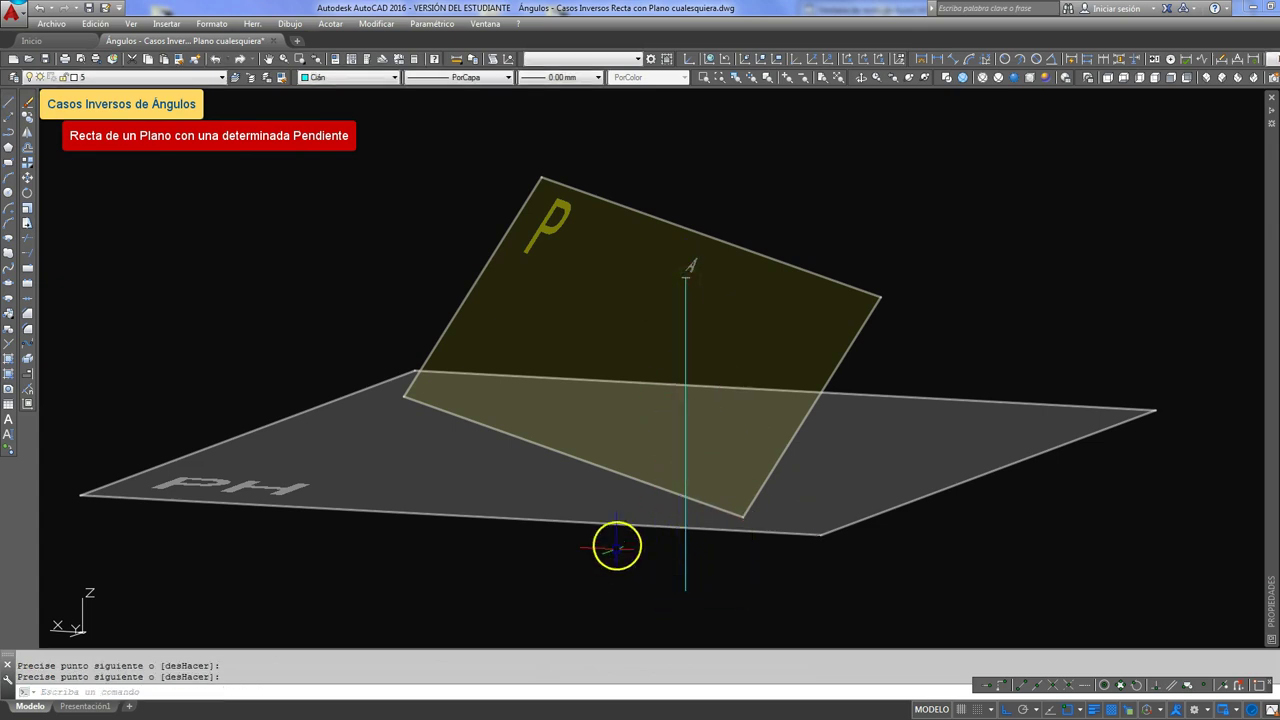
Set the vertical line's end Z coordinate to 0 so it stops on plane PH
{"action": "left_click", "coordinate": [686, 549]}
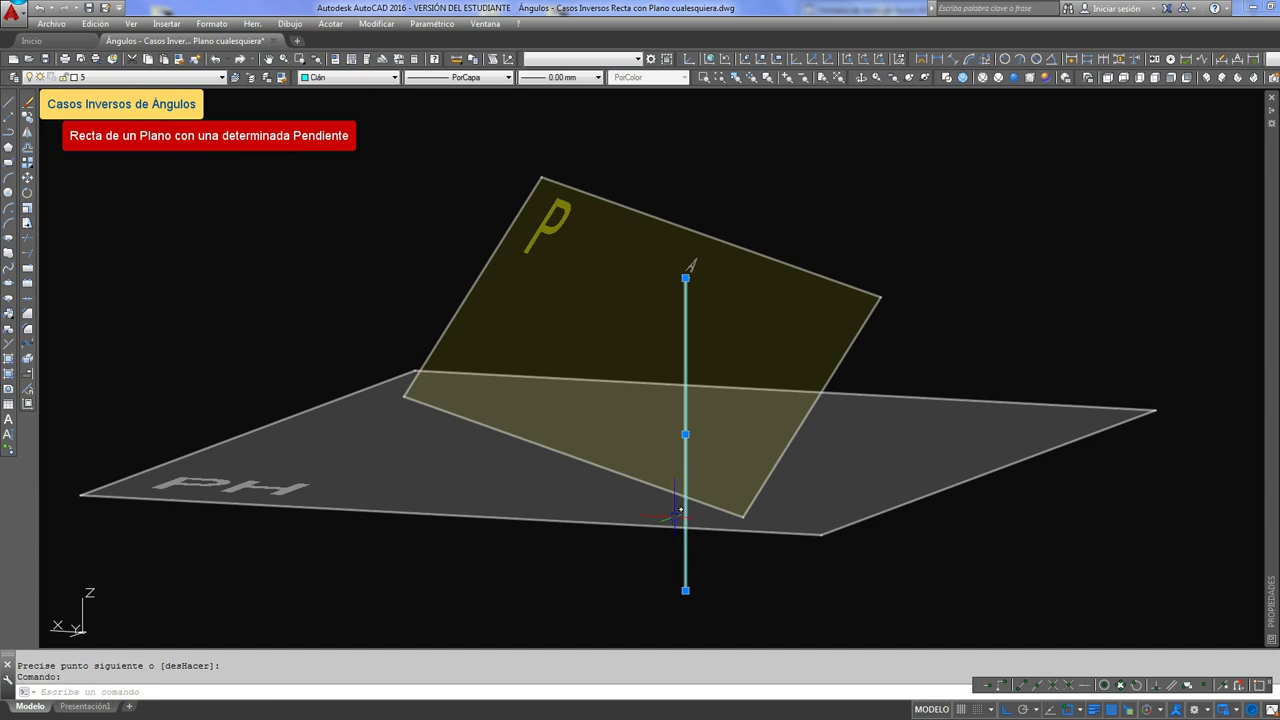
{"action": "mouse_move", "coordinate": [1272, 223]}
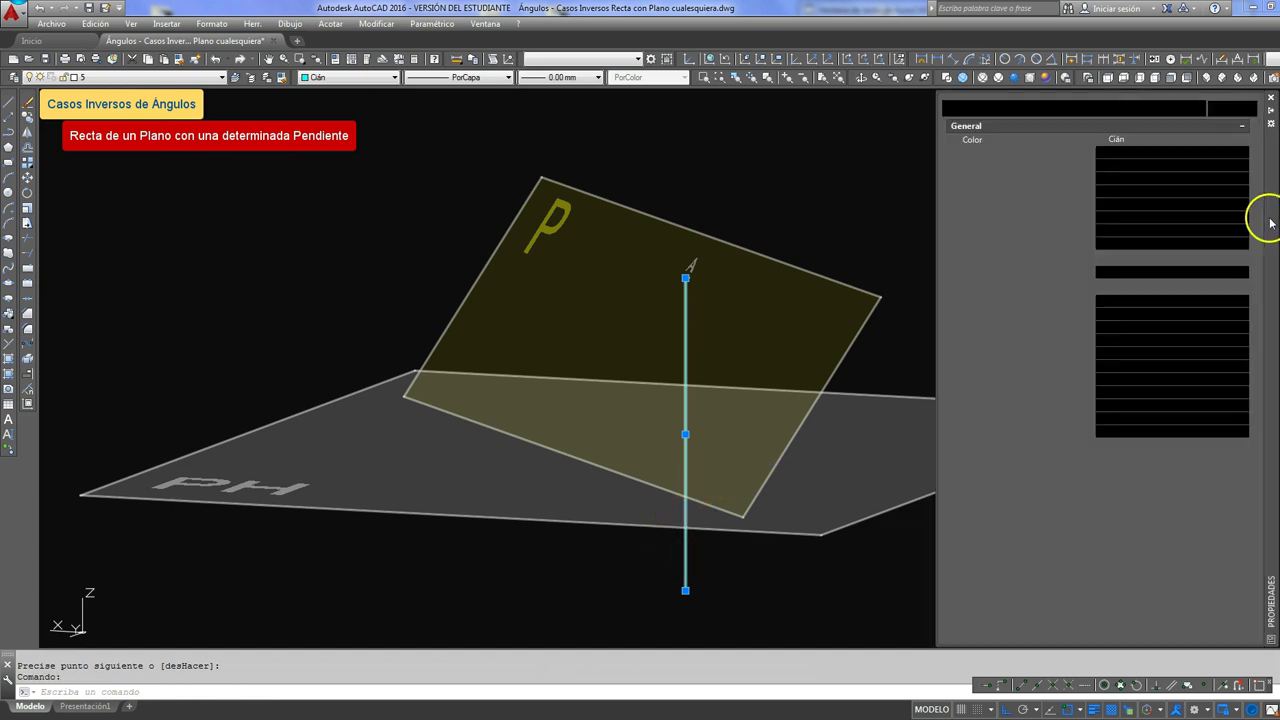
{"action": "left_click", "coordinate": [1130, 366]}
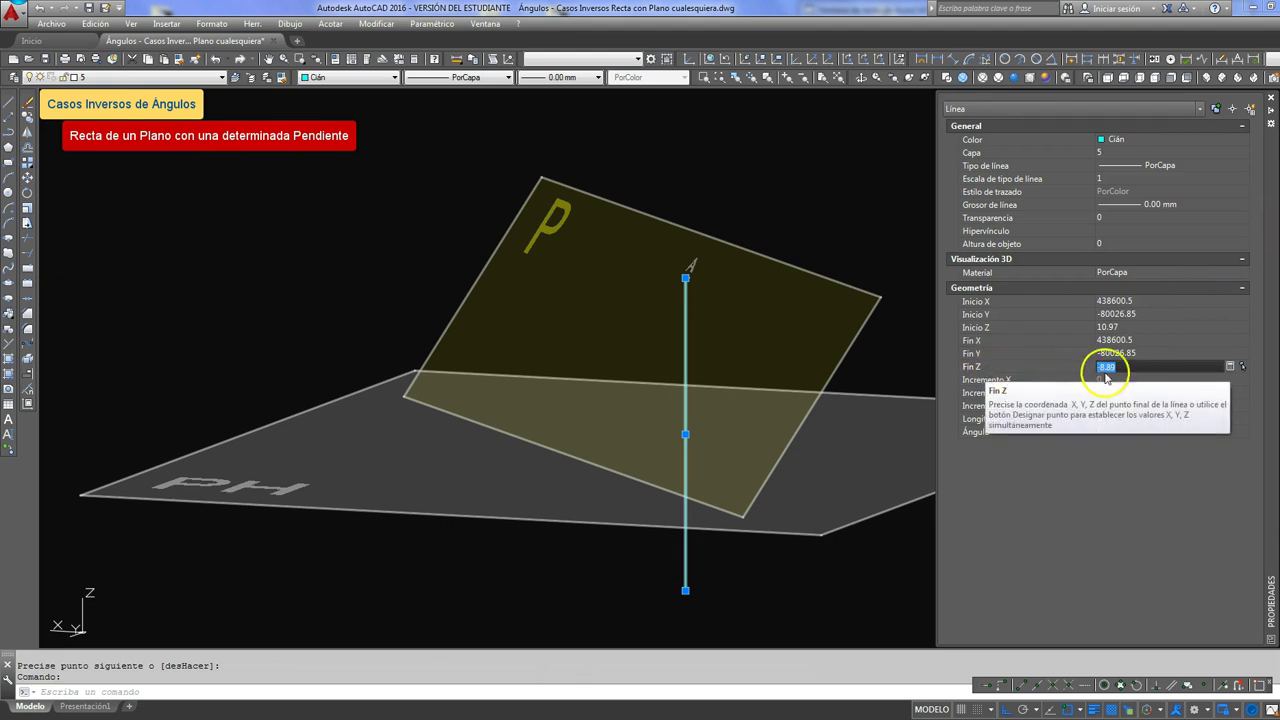
{"action": "type", "text": "0"}
{"action": "key", "text": "Return"}
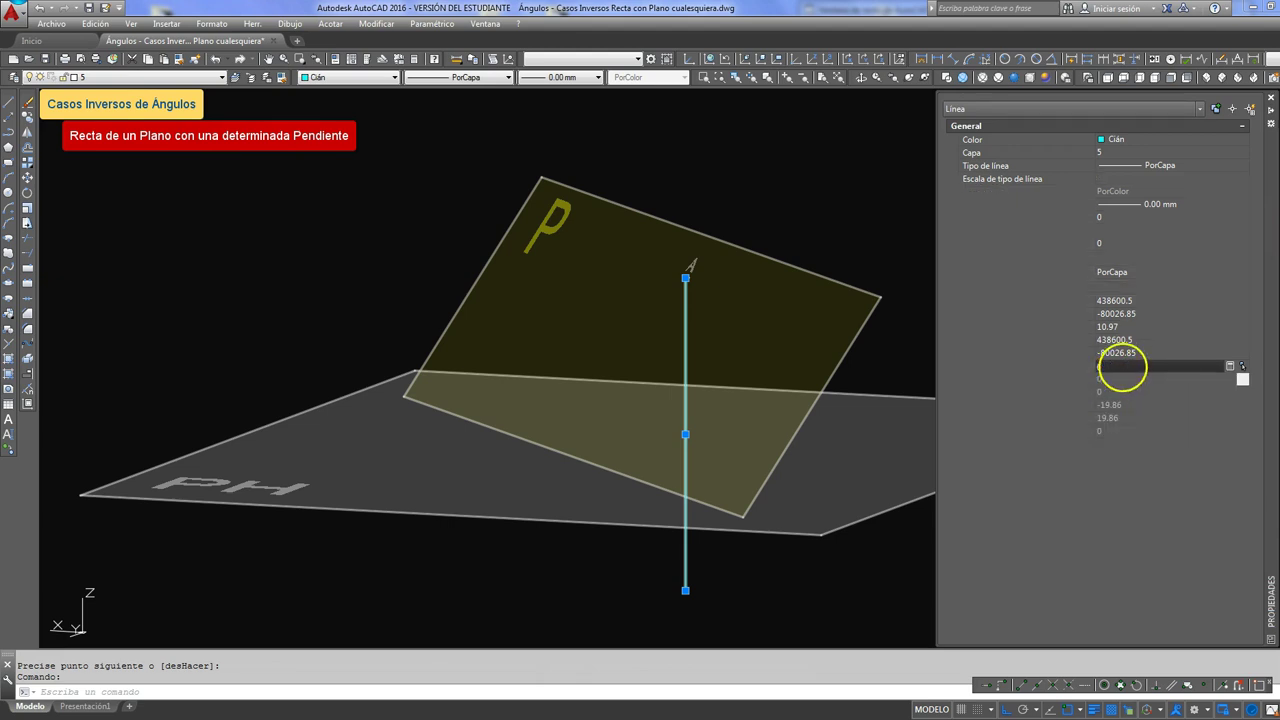
{"action": "key", "text": "Escape"}
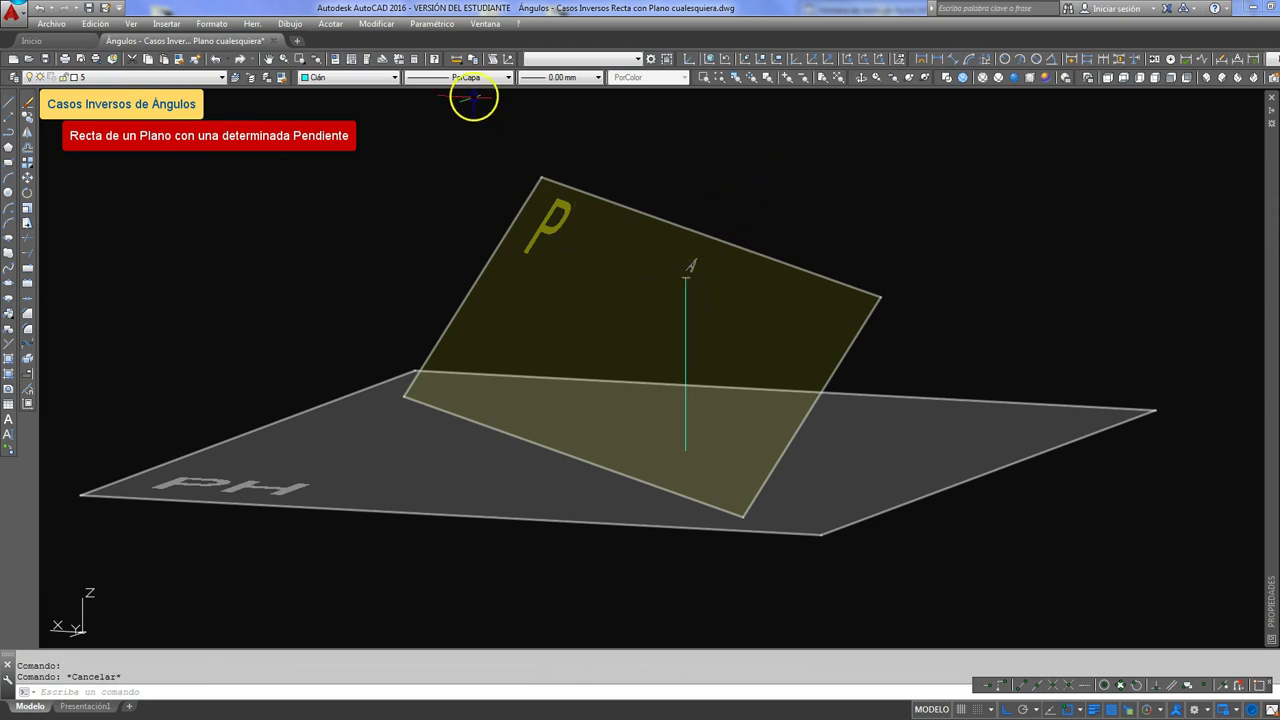
Measure the distance from point A to the foot of the vertical line on plane PH and copy the value
{"action": "left_click", "coordinate": [458, 59]}
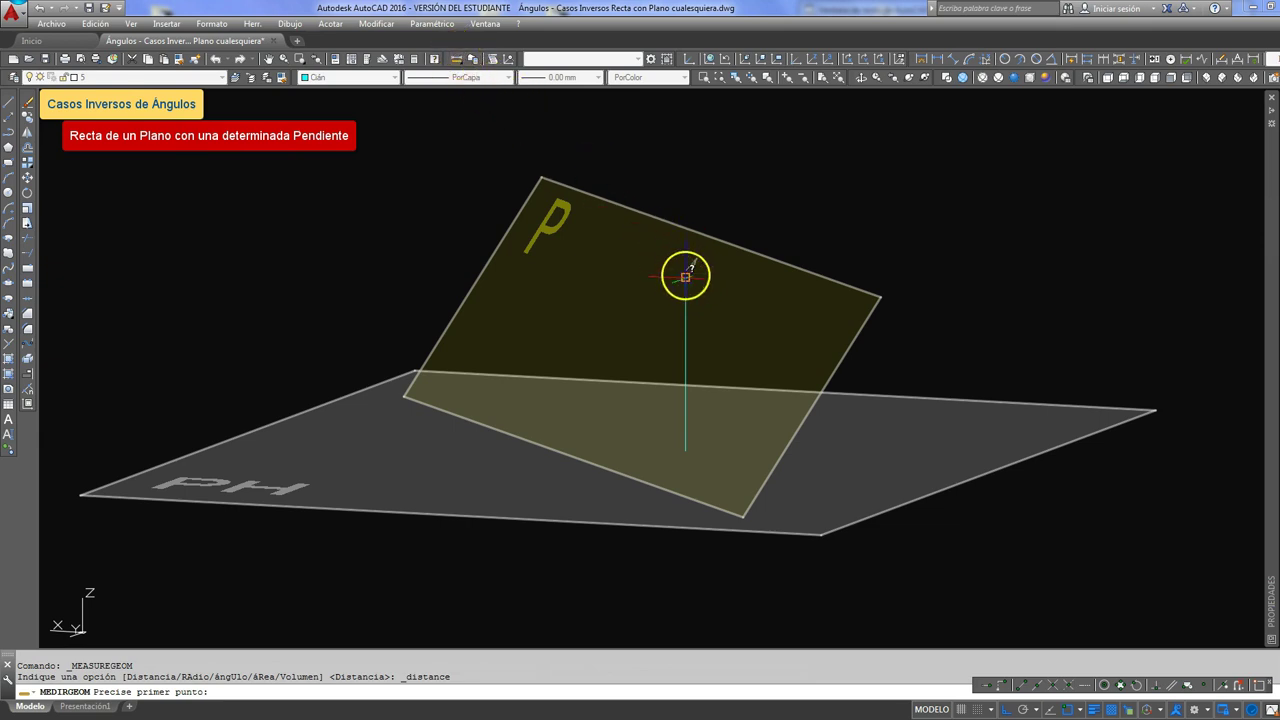
{"action": "left_click", "coordinate": [685, 276]}
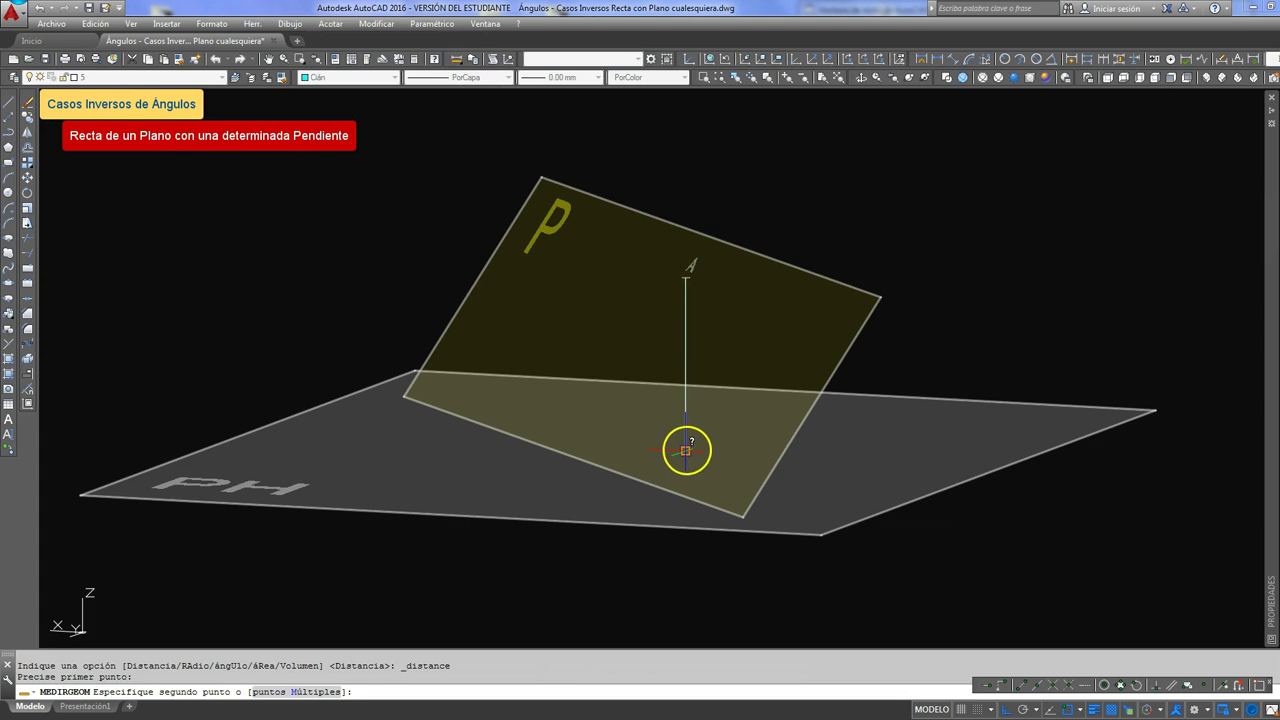
{"action": "left_click", "coordinate": [686, 450]}
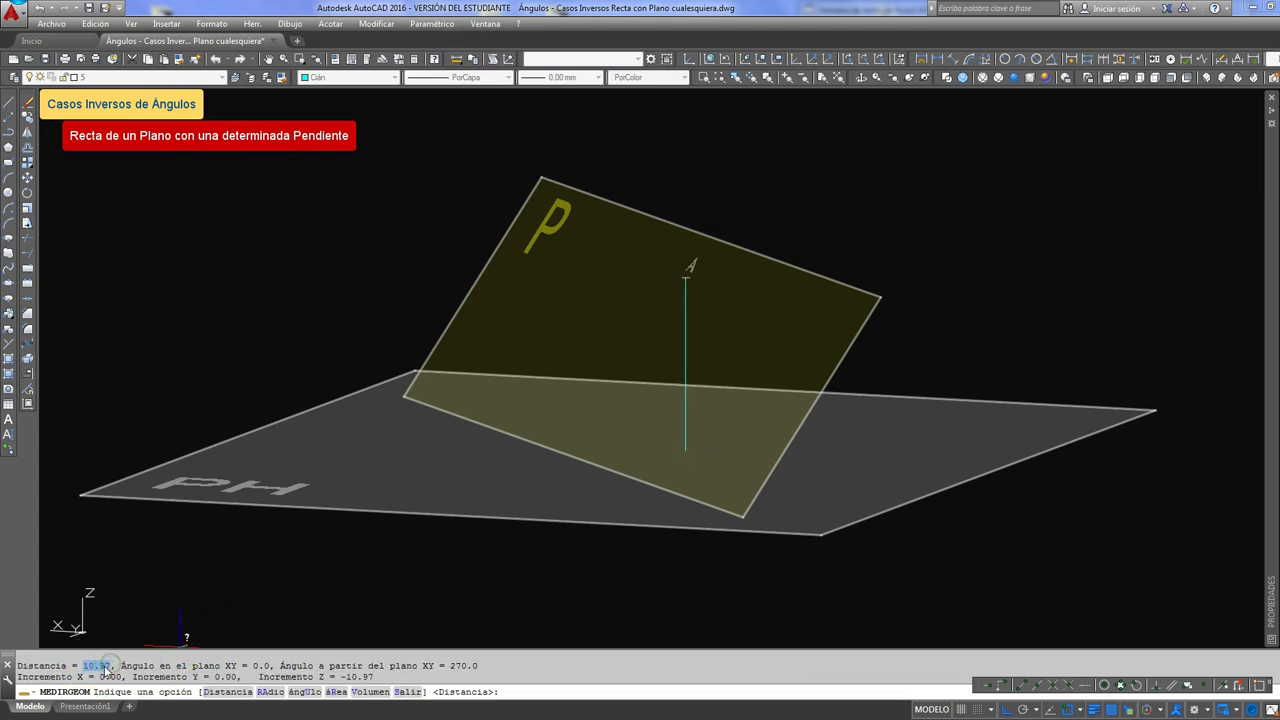
{"action": "right_click", "coordinate": [101, 666]}
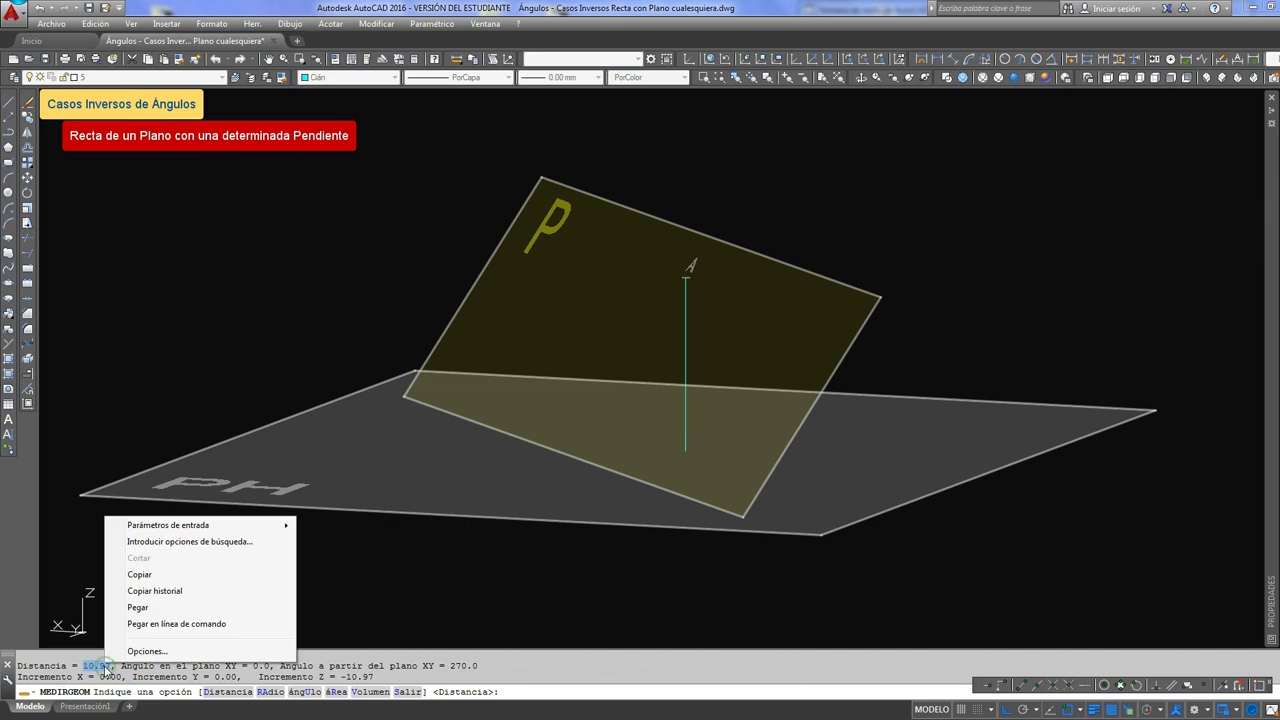
{"action": "left_click", "coordinate": [138, 576]}
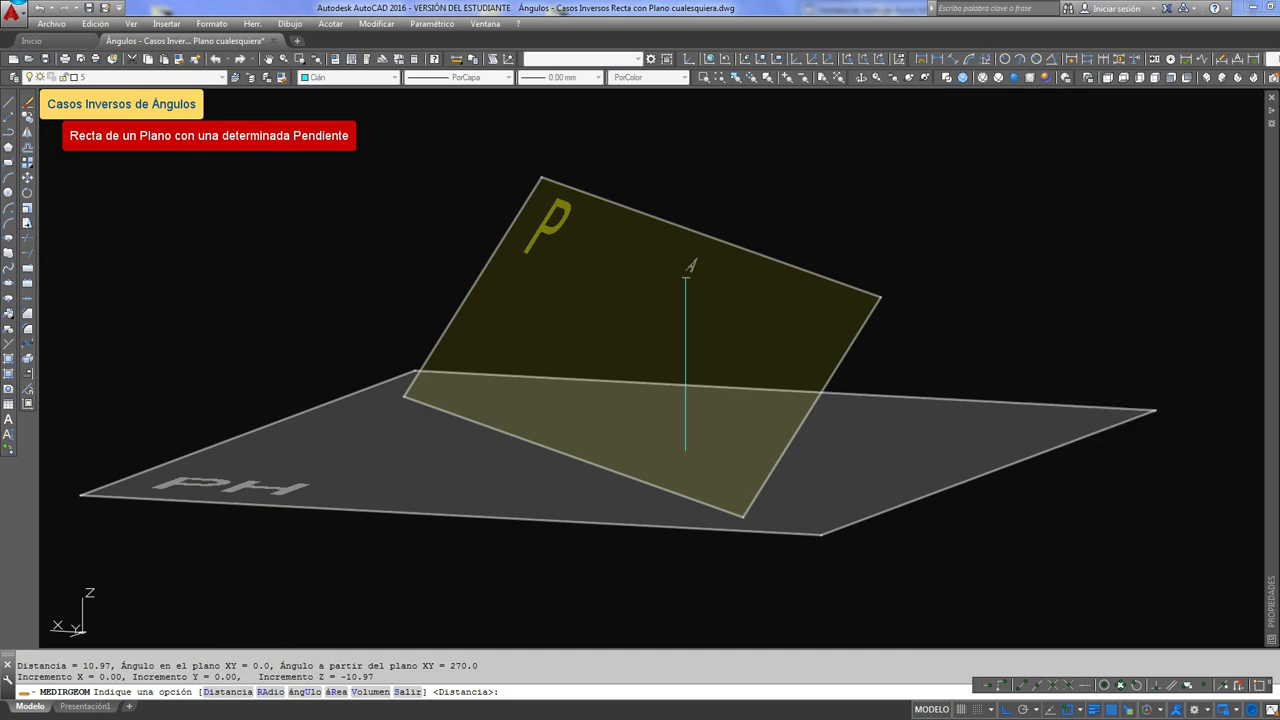
{"action": "key", "text": "Escape"}
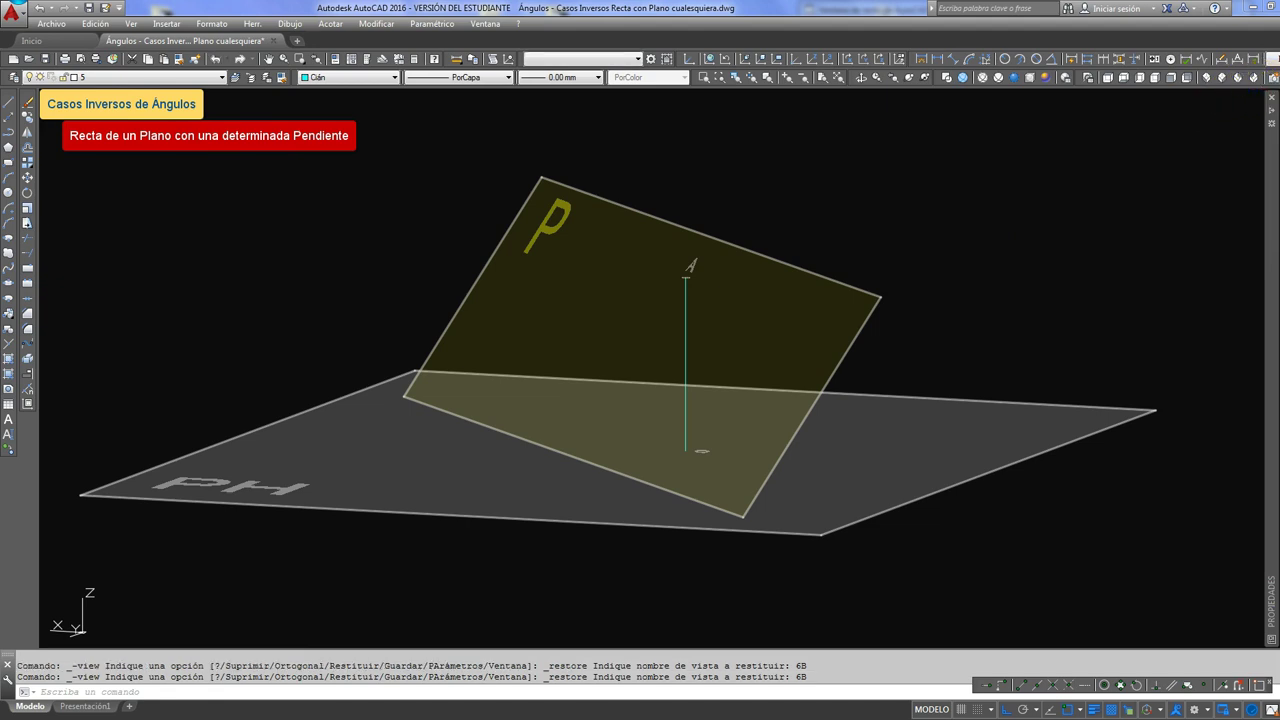
Draw a 10.97 vertical line down from point A in the flat view, continuing with a horizontal line to the right
{"action": "left_click", "coordinate": [9, 104]}
{"action": "left_click", "coordinate": [591, 221]}
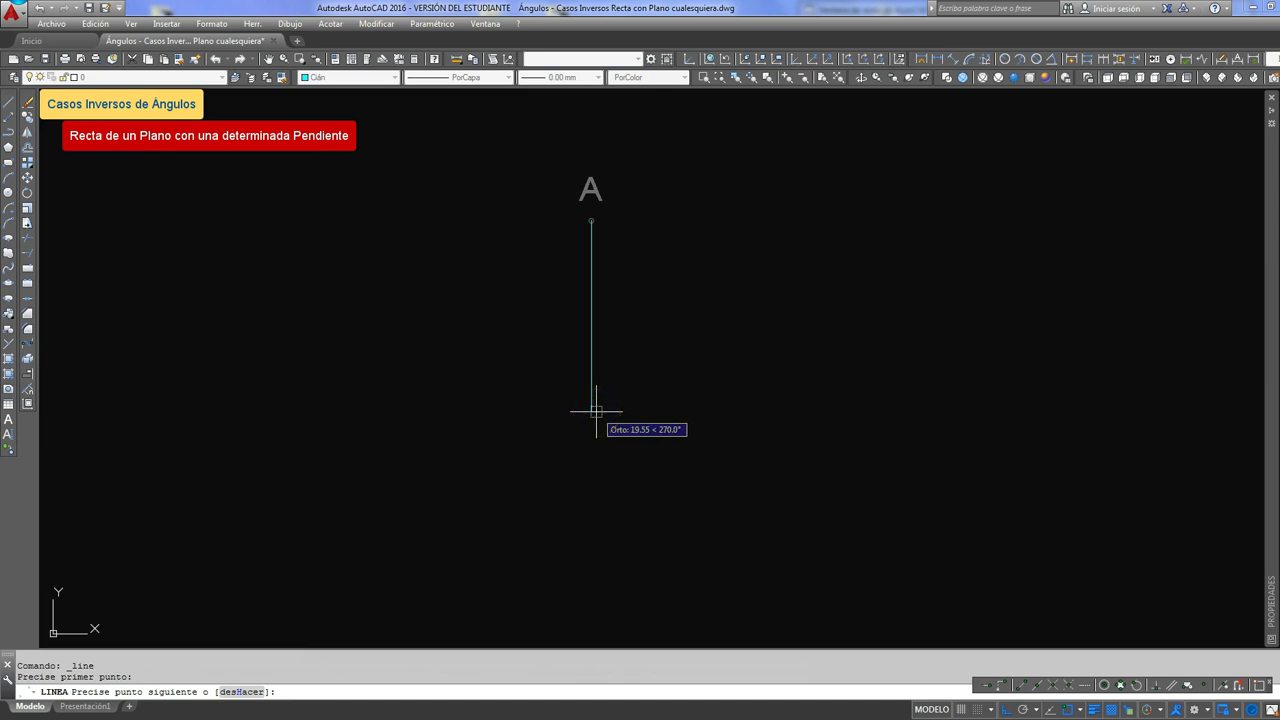
{"action": "right_click", "coordinate": [293, 689]}
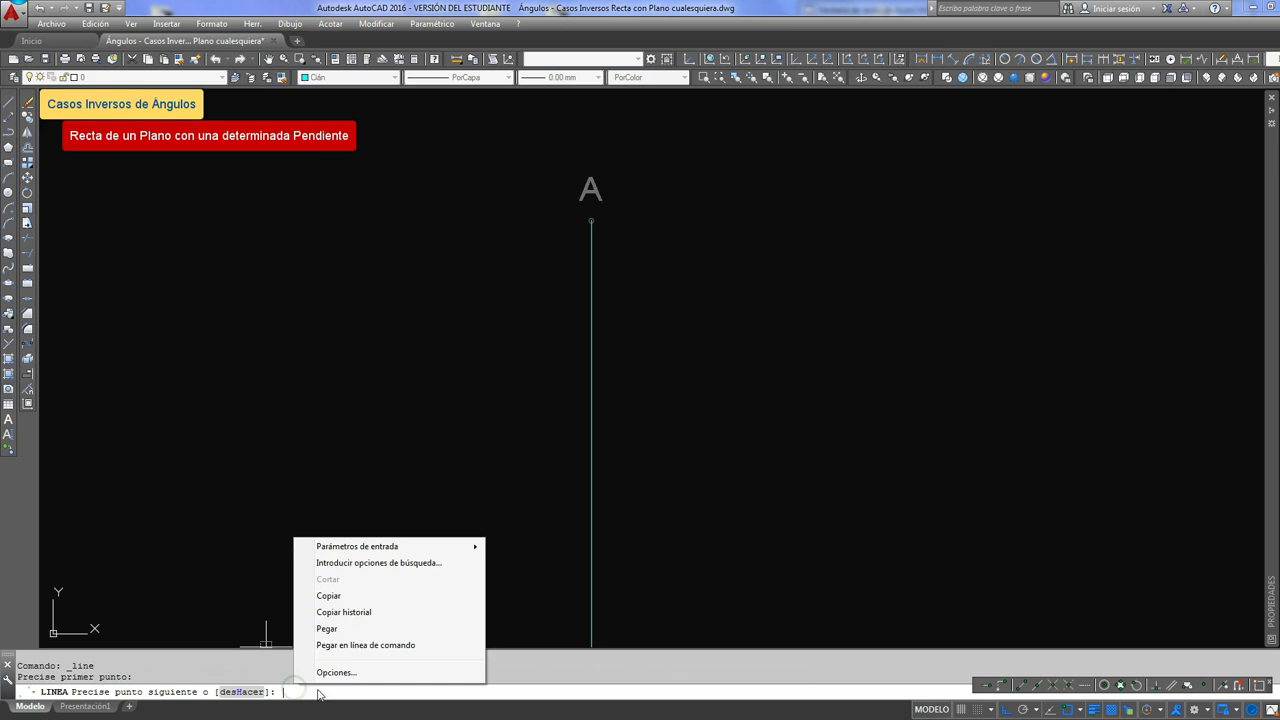
{"action": "left_click", "coordinate": [346, 627]}
{"action": "key", "text": "Return"}
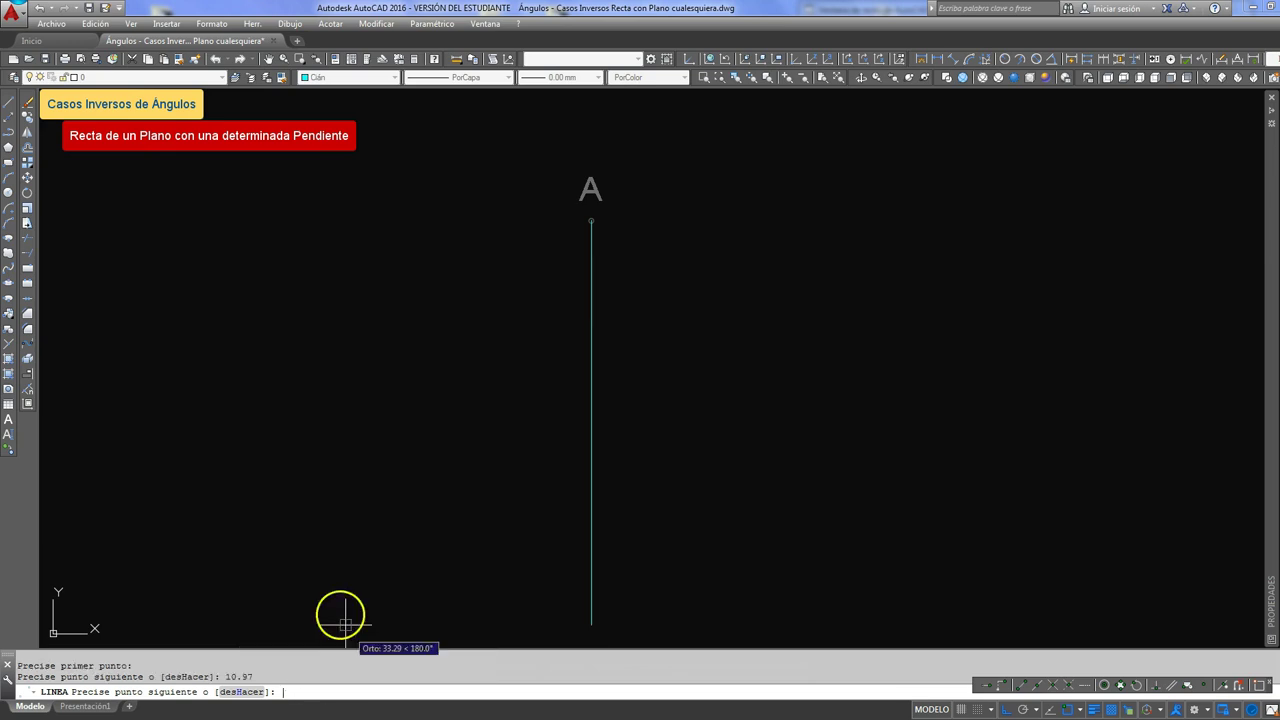
{"action": "left_click", "coordinate": [954, 297]}
{"action": "right_click", "coordinate": [746, 306]}
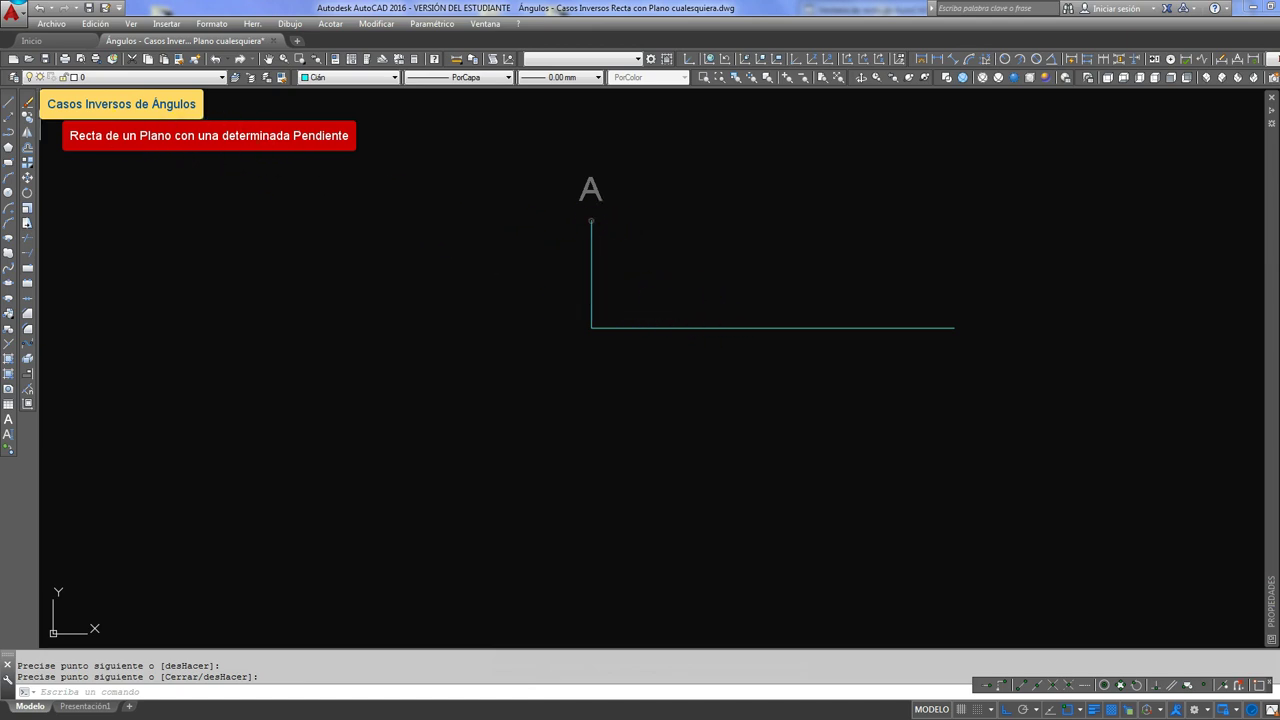
Draw a vertical line upward from the right end of the horizontal line
{"action": "left_click", "coordinate": [8, 104]}
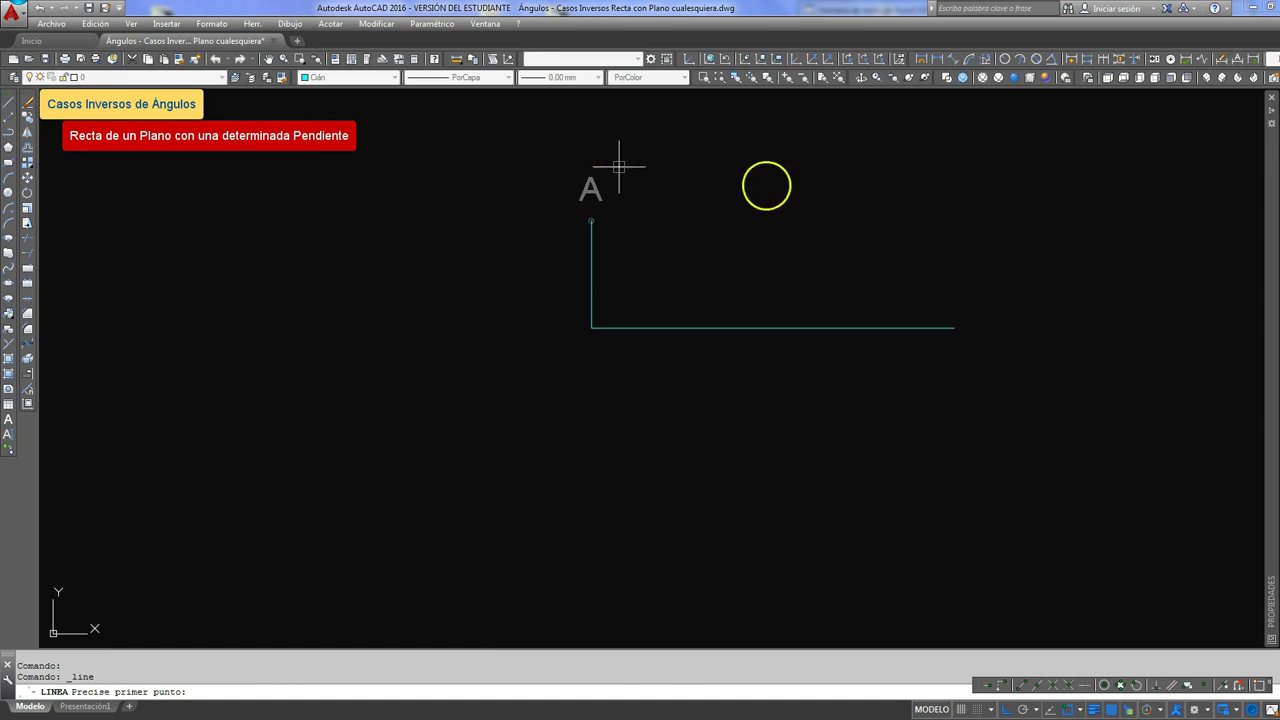
{"action": "left_click", "coordinate": [956, 328]}
{"action": "left_click", "coordinate": [954, 146]}
{"action": "key", "text": "Return"}
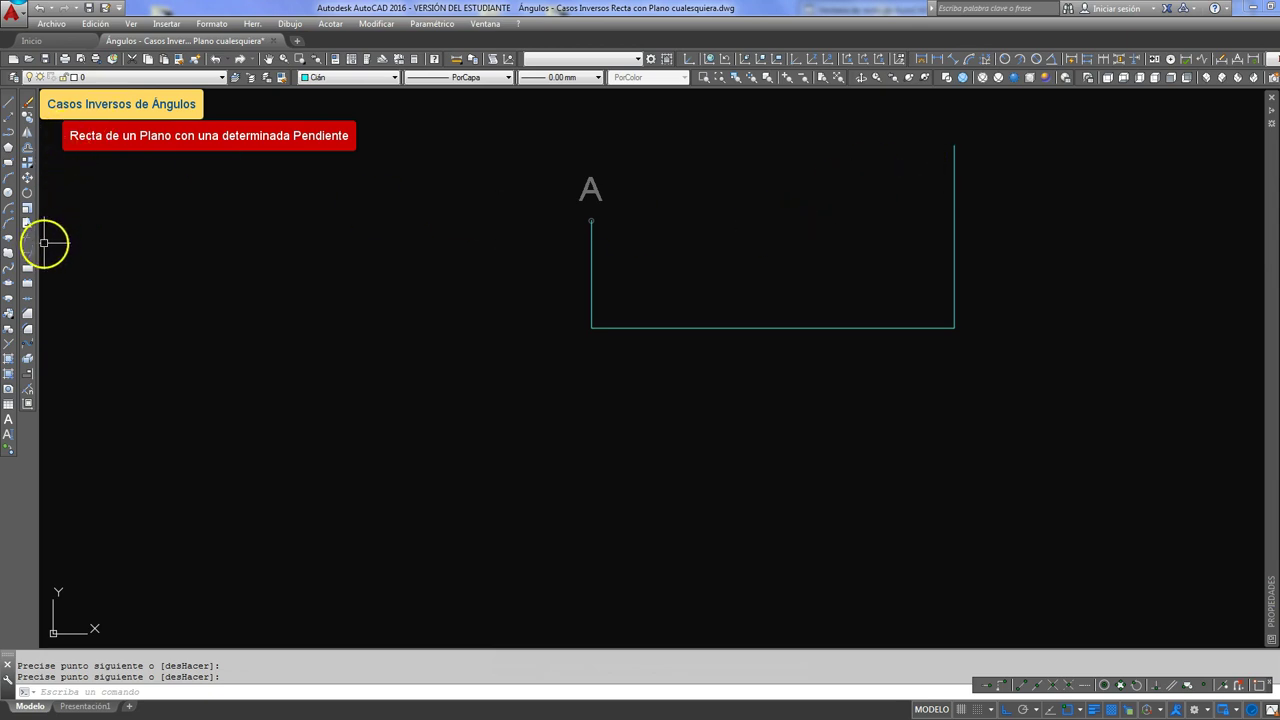
Rotate the right-hand vertical line 60° about its lower end, with ortho mode turned off
{"action": "left_click", "coordinate": [27, 195]}
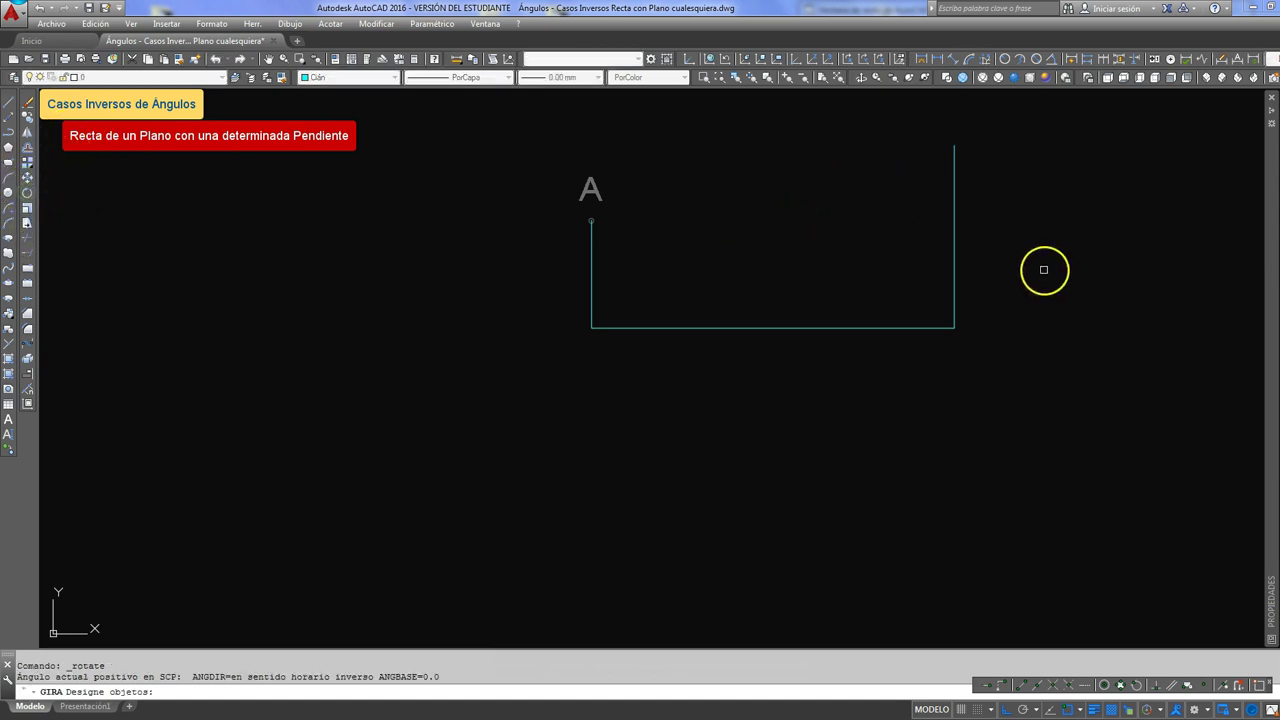
{"action": "left_click", "coordinate": [954, 298]}
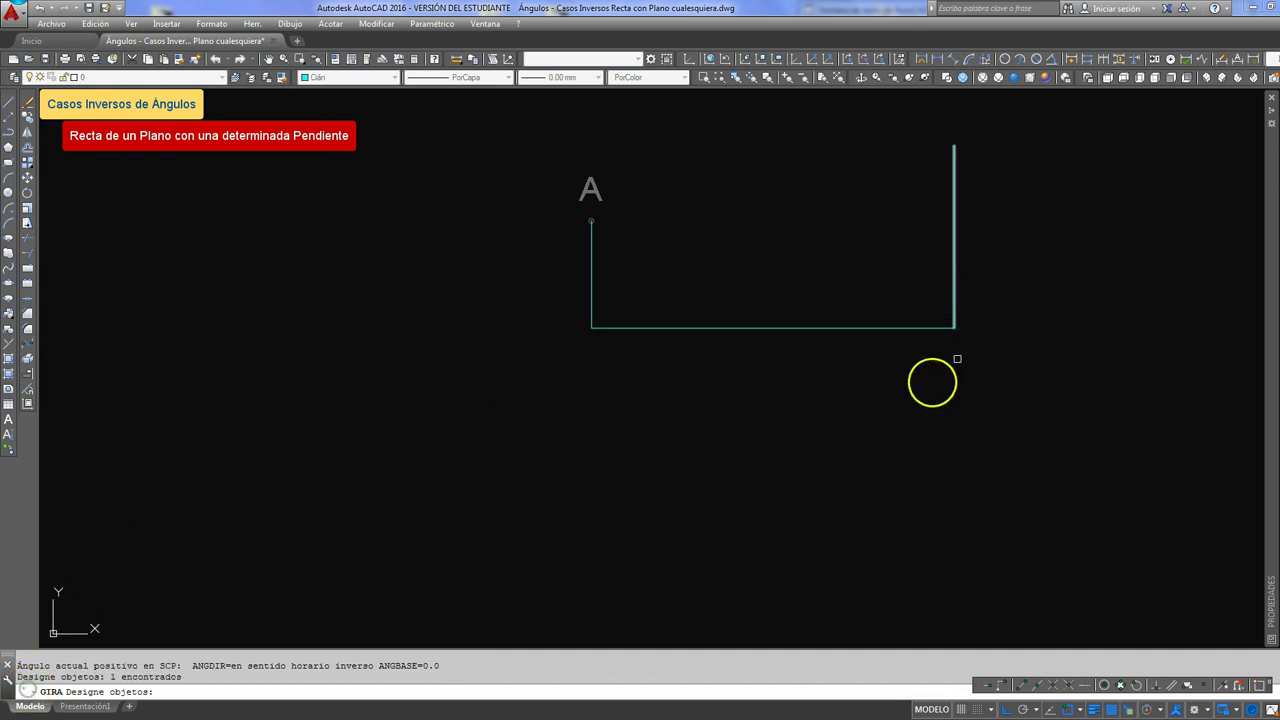
{"action": "key", "text": "Return"}
{"action": "left_click", "coordinate": [955, 328]}
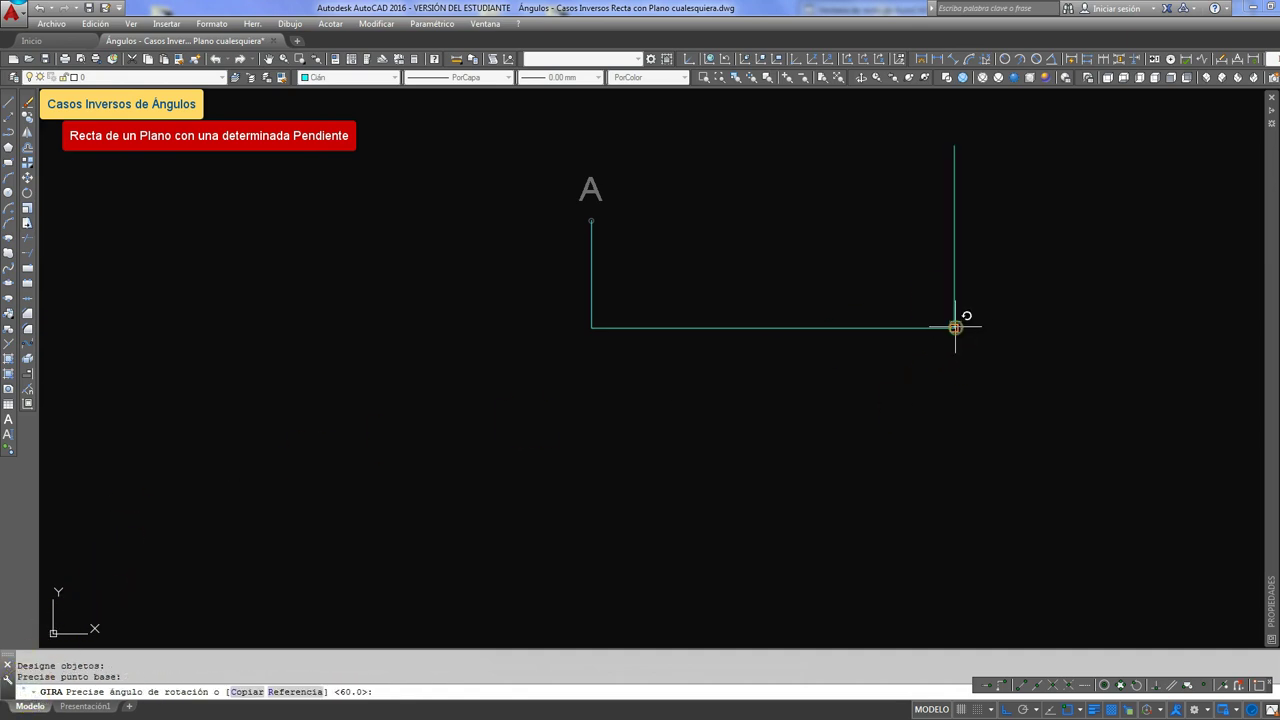
{"action": "left_click", "coordinate": [1004, 709]}
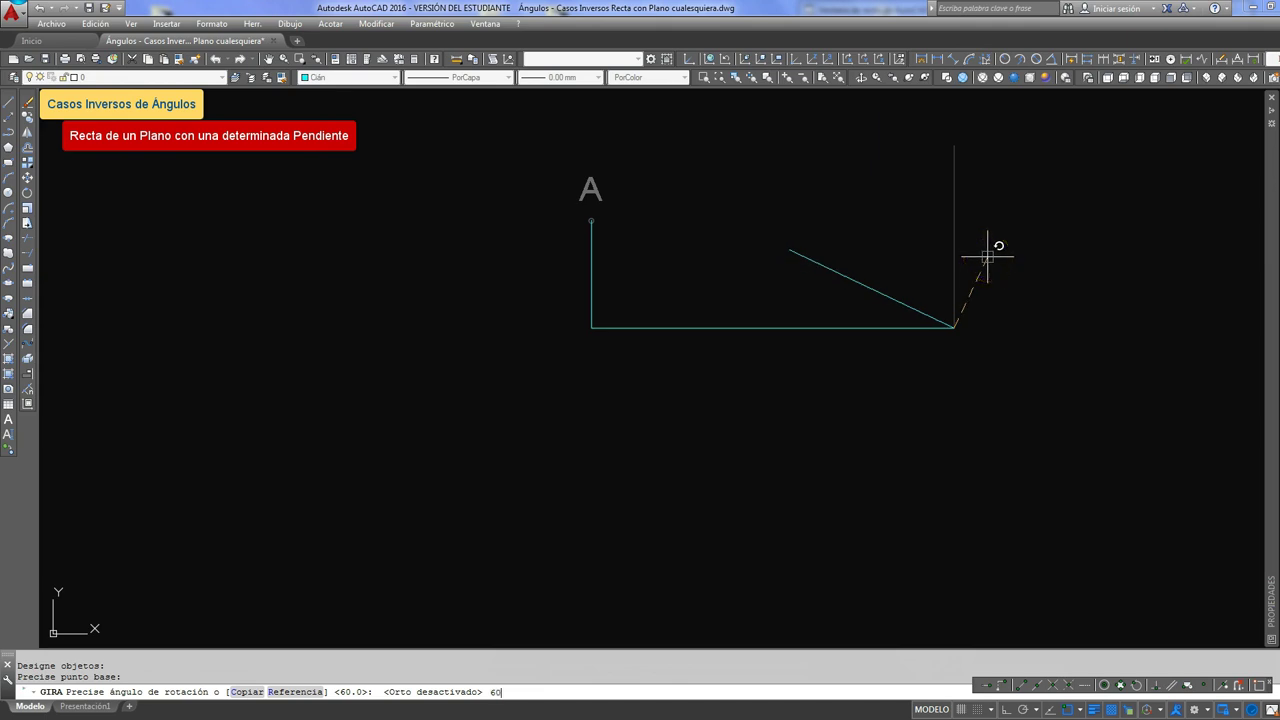
{"action": "type", "text": "60"}
{"action": "key", "text": "Return"}
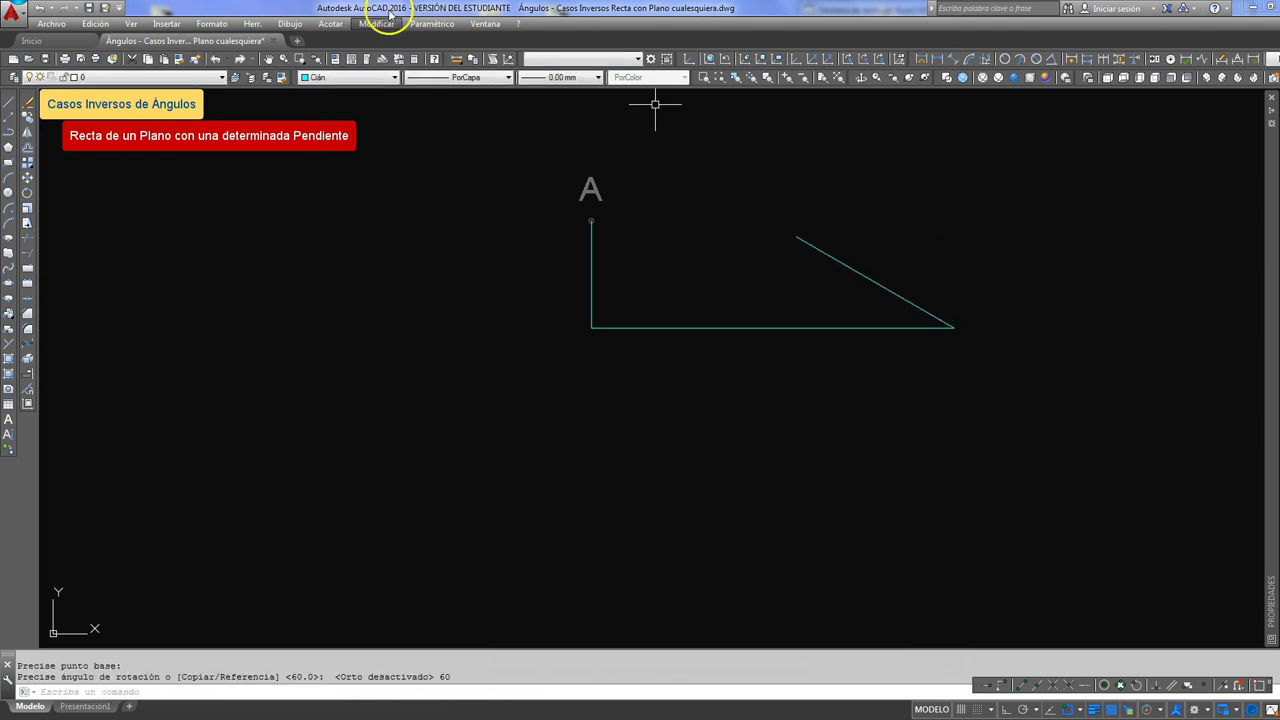
Add an angular dimension between the inclined line and the horizontal line
{"action": "left_click", "coordinate": [375, 22]}
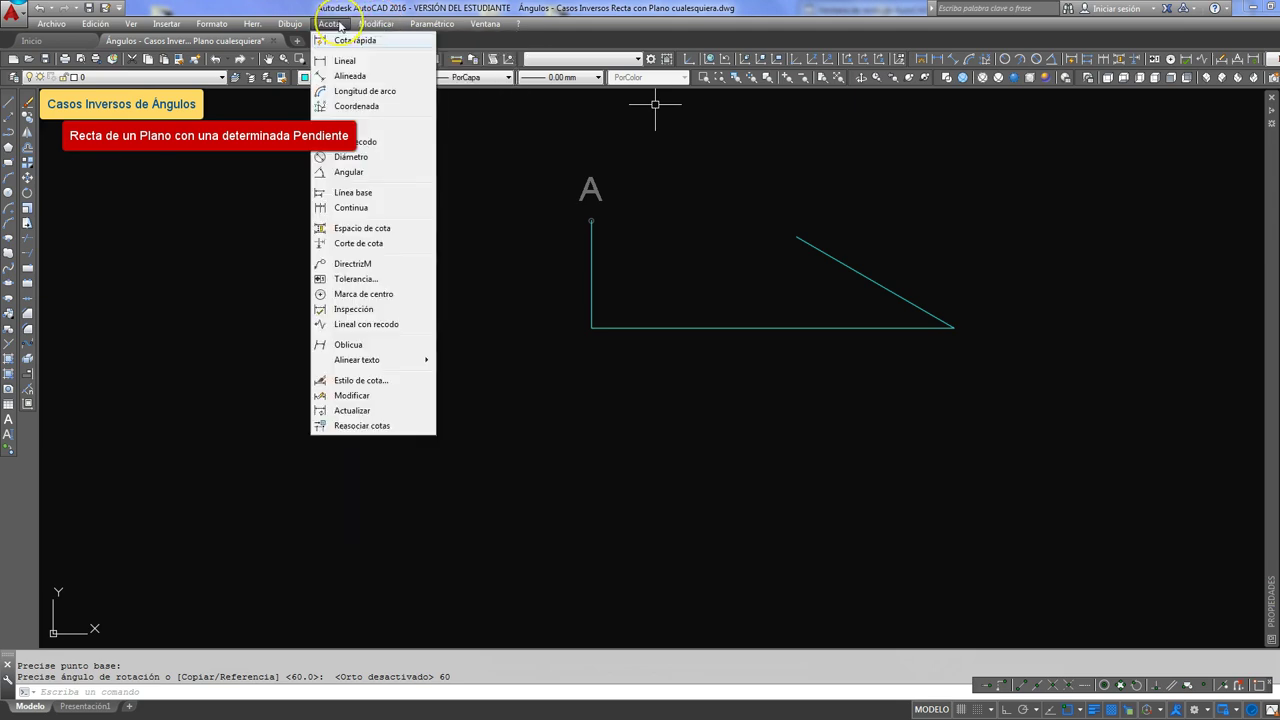
{"action": "left_click", "coordinate": [349, 171]}
{"action": "left_click", "coordinate": [900, 301]}
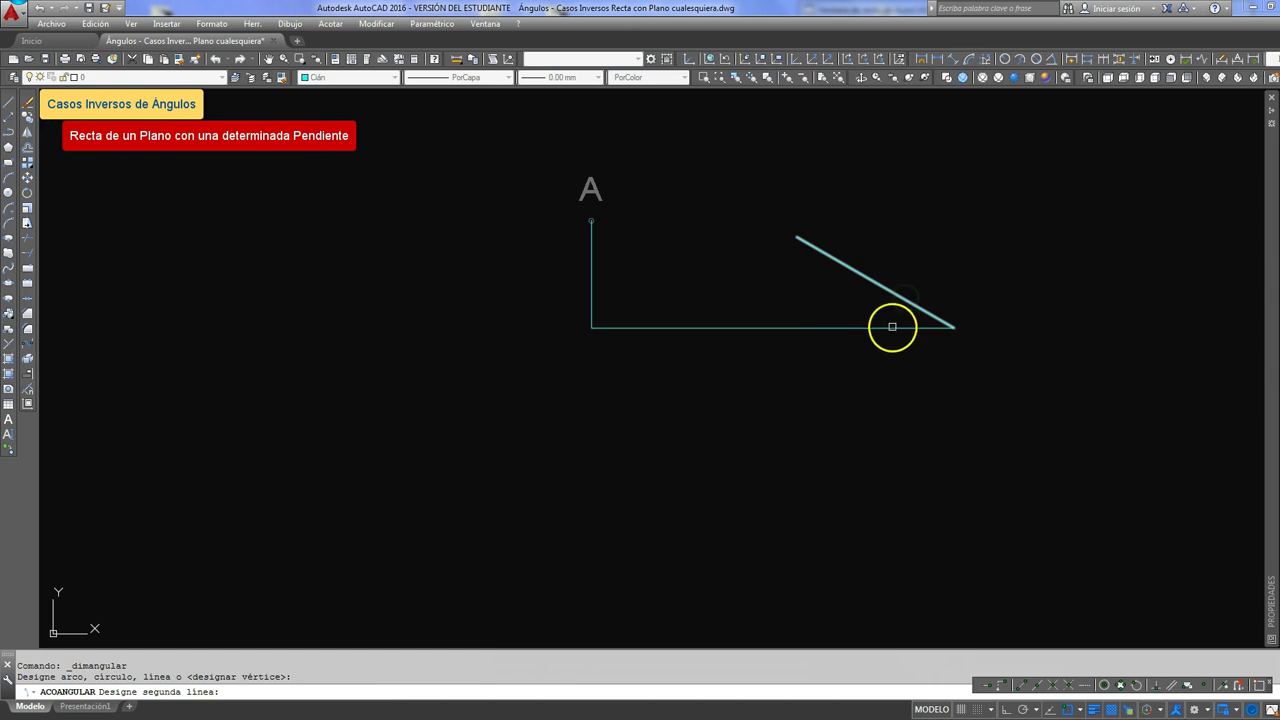
{"action": "left_click", "coordinate": [892, 326]}
{"action": "left_click", "coordinate": [830, 296]}
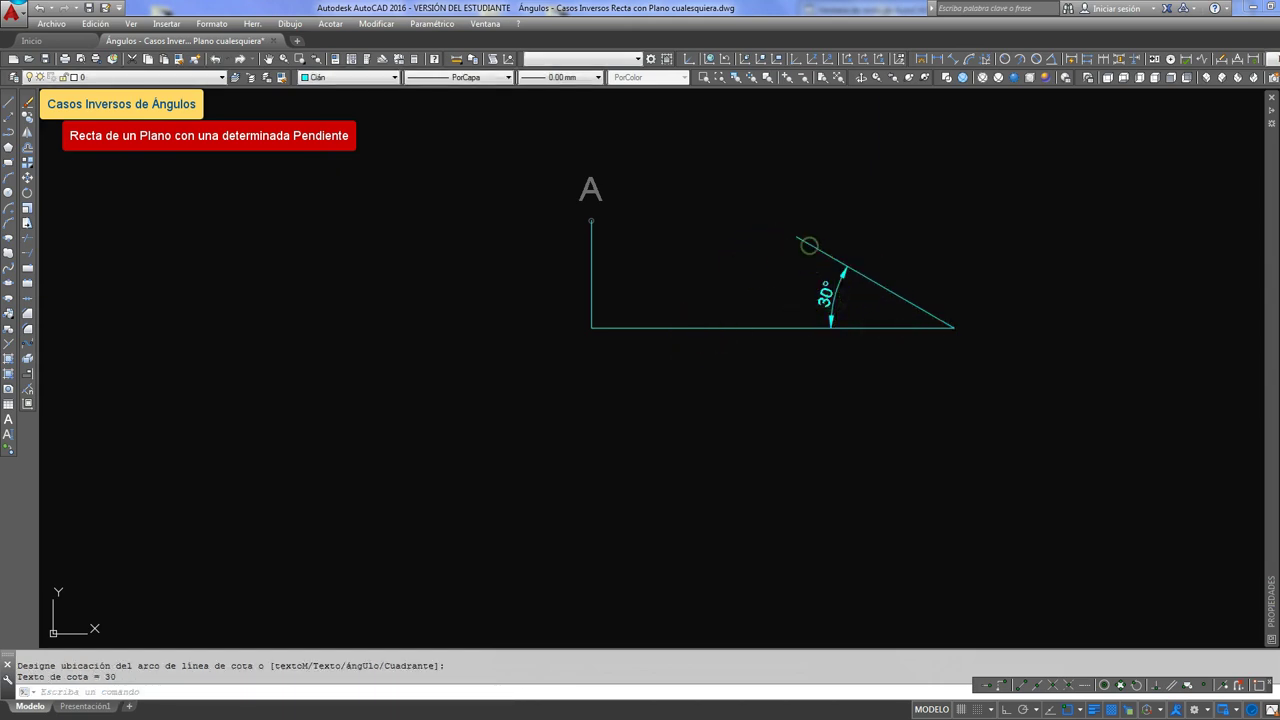
Copy the inclined line from its upper end to point A
{"action": "left_click", "coordinate": [809, 246]}
{"action": "left_click", "coordinate": [29, 117]}
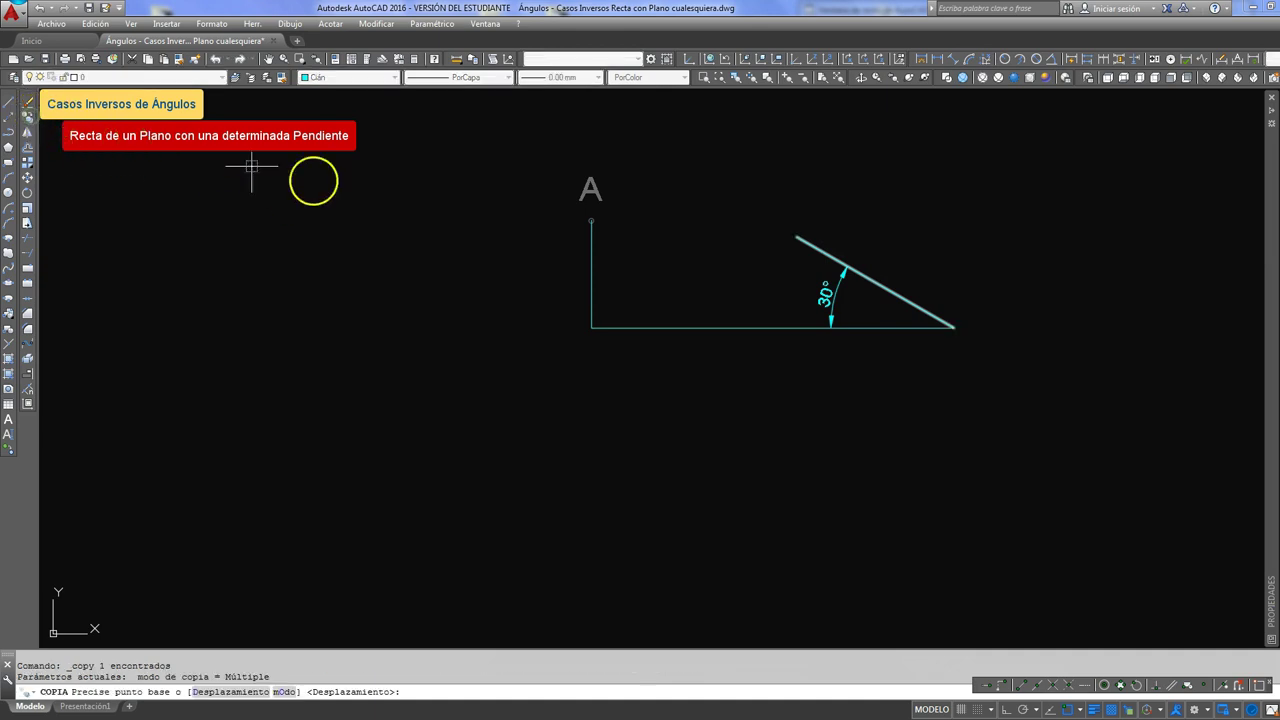
{"action": "left_click", "coordinate": [796, 237]}
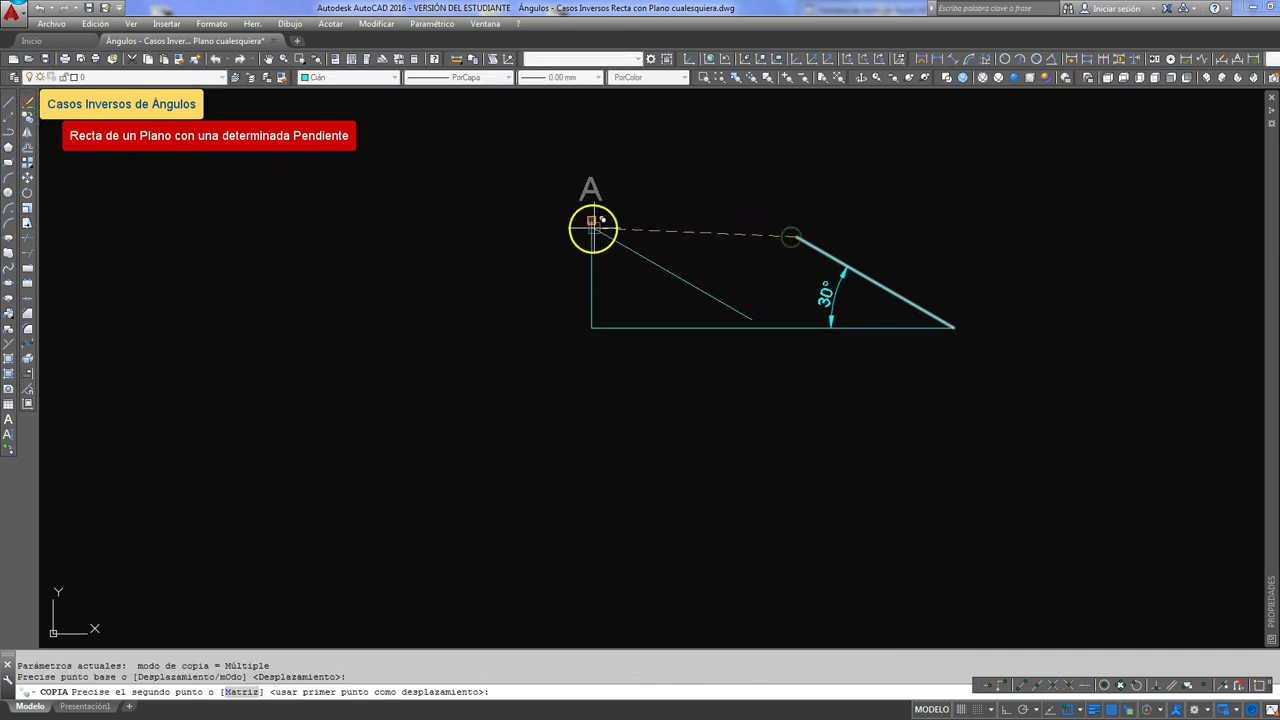
{"action": "left_click", "coordinate": [591, 221]}
{"action": "key", "text": "Return"}
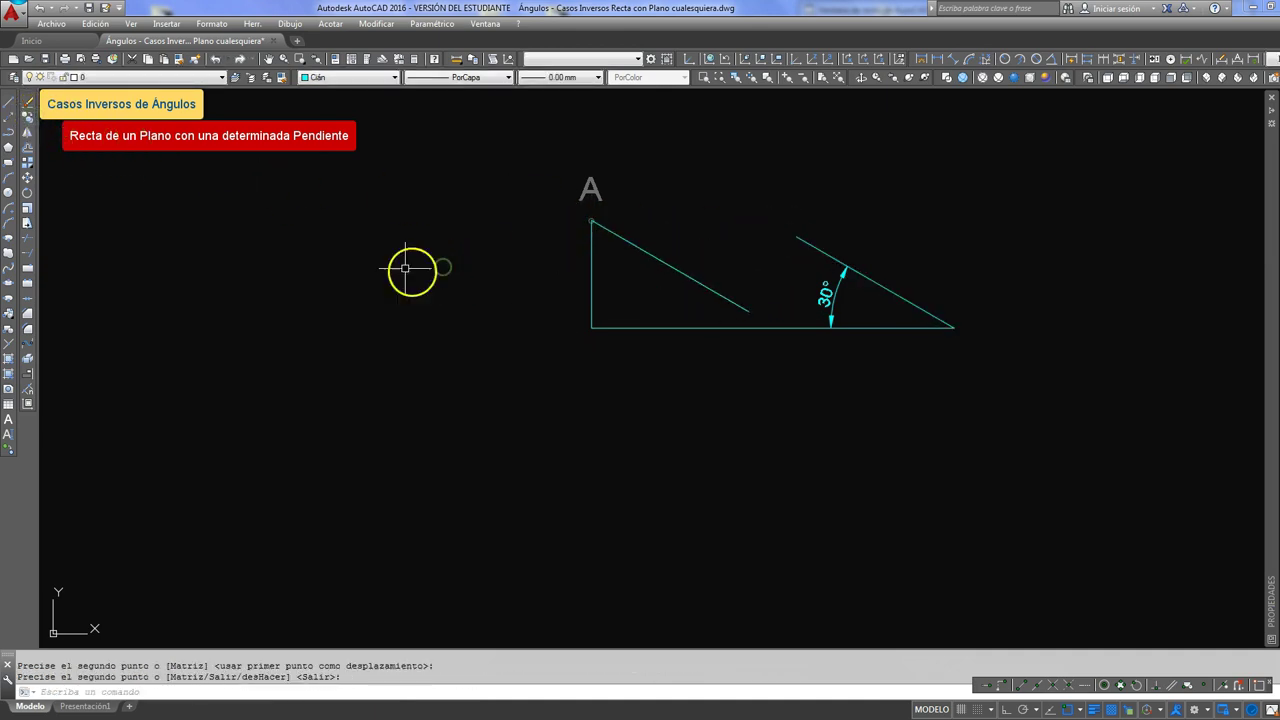
Extend the copied inclined line from point A to the horizontal base line
{"action": "left_click", "coordinate": [27, 253]}
{"action": "left_click", "coordinate": [684, 326]}
{"action": "key", "text": "Return"}
{"action": "left_click", "coordinate": [729, 294]}
{"action": "key", "text": "Return"}
{"action": "left_click", "coordinate": [604, 244]}
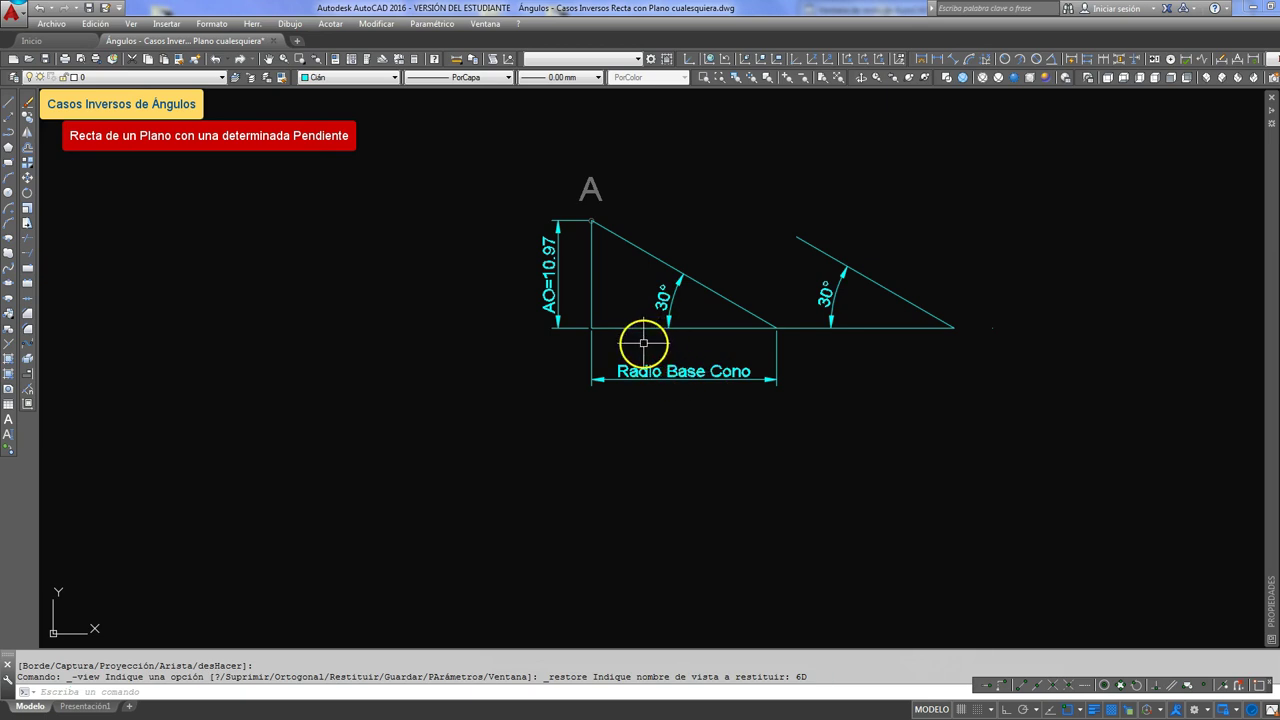
{"action": "scroll", "coordinate": [700, 322], "scroll_direction": "up", "scroll_amount": 2}
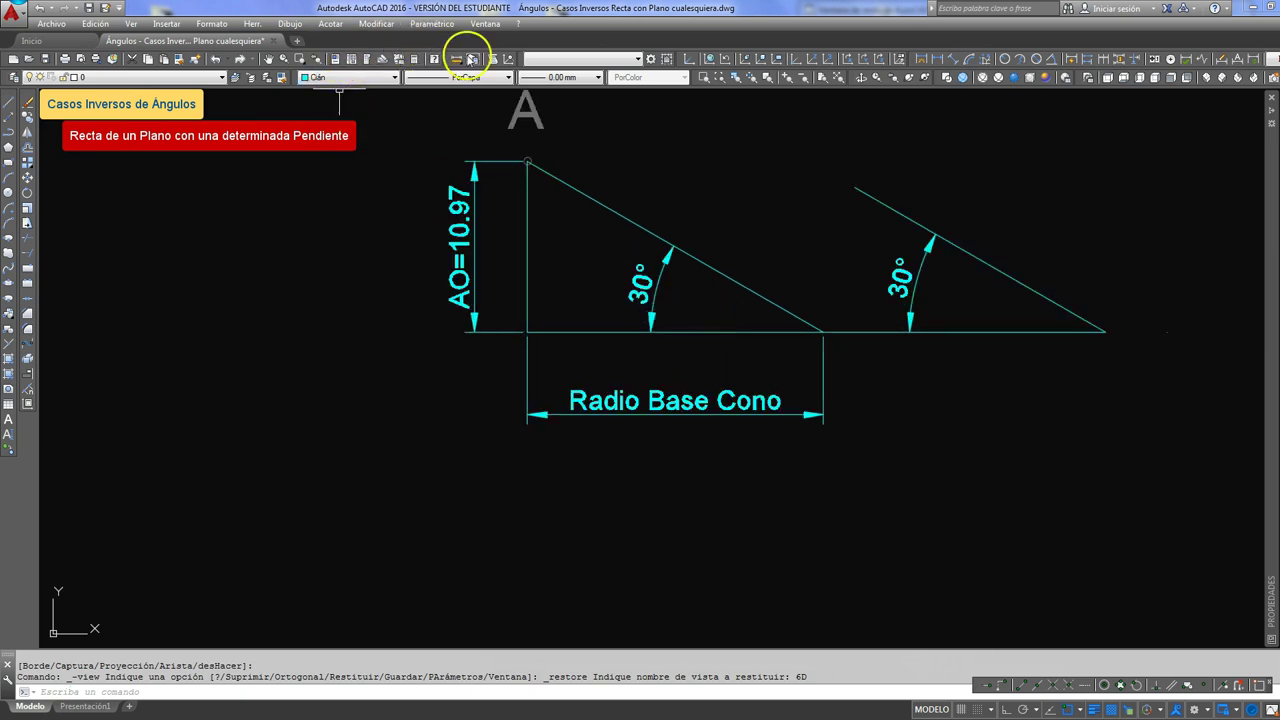
Measure the cone's base radius from the foot of the vertical line to the foot of the inclined line
{"action": "left_click", "coordinate": [455, 60]}
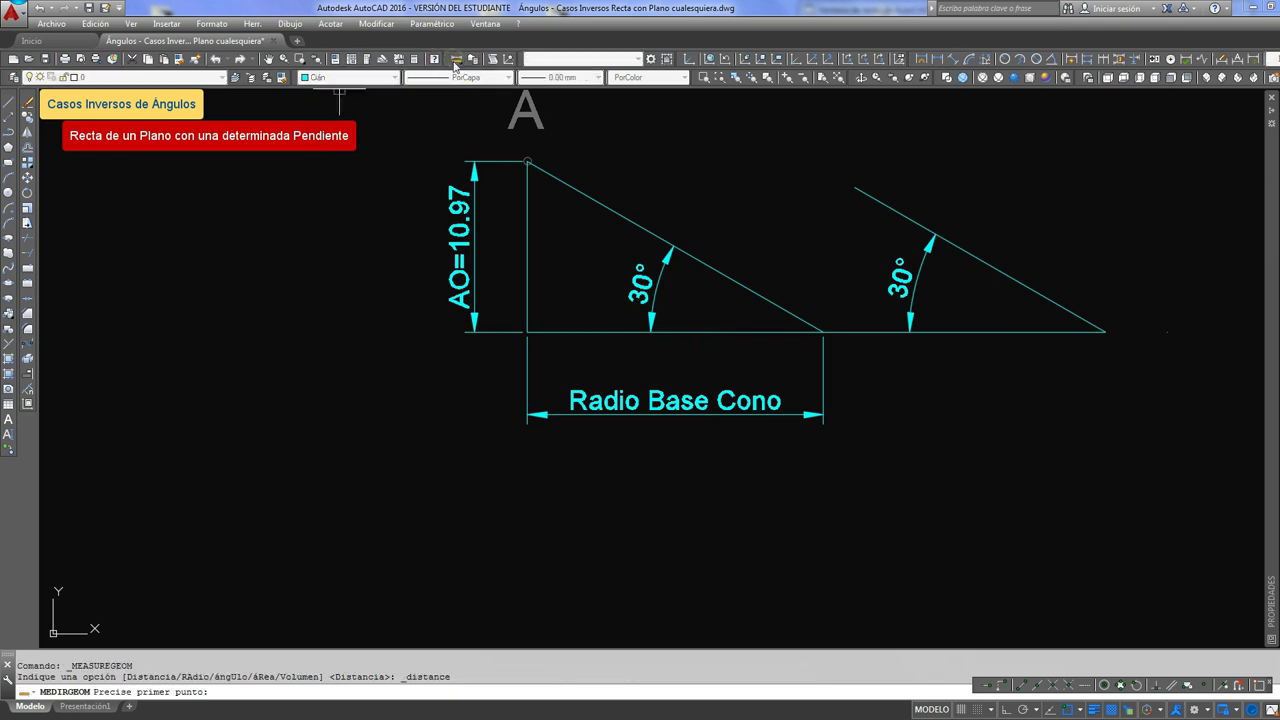
{"action": "left_click", "coordinate": [527, 316]}
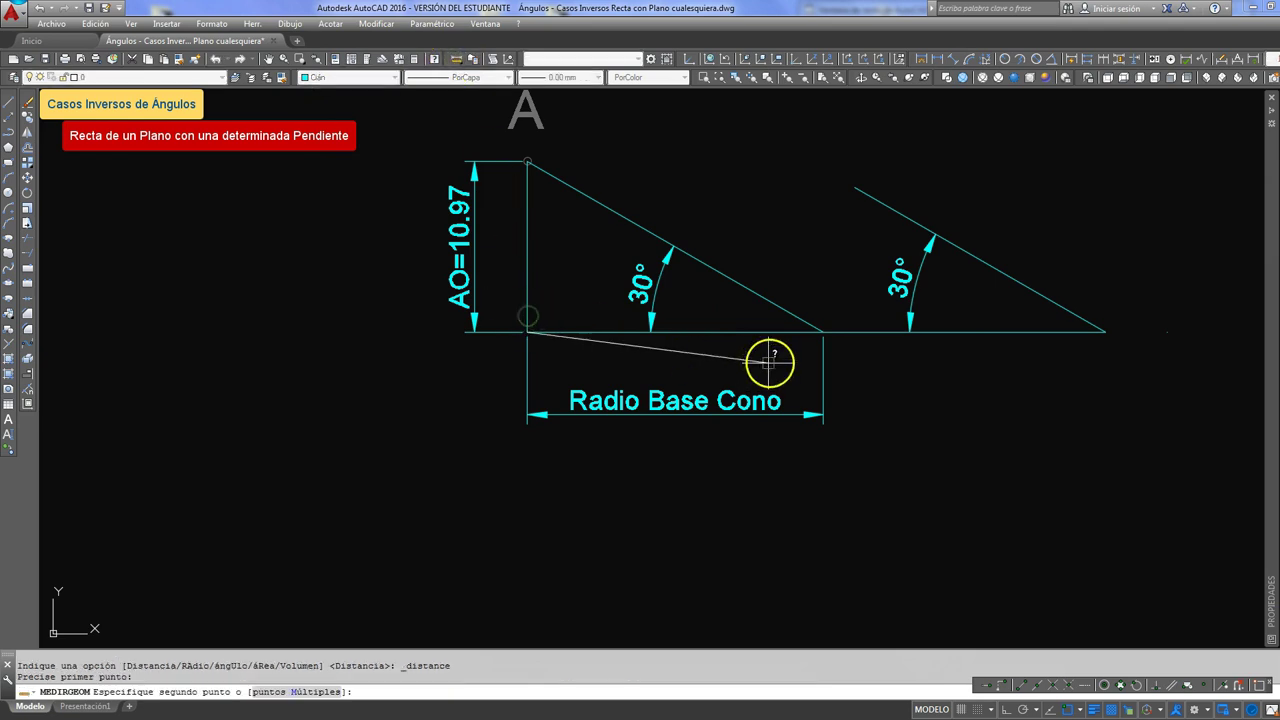
{"action": "left_click", "coordinate": [823, 330]}
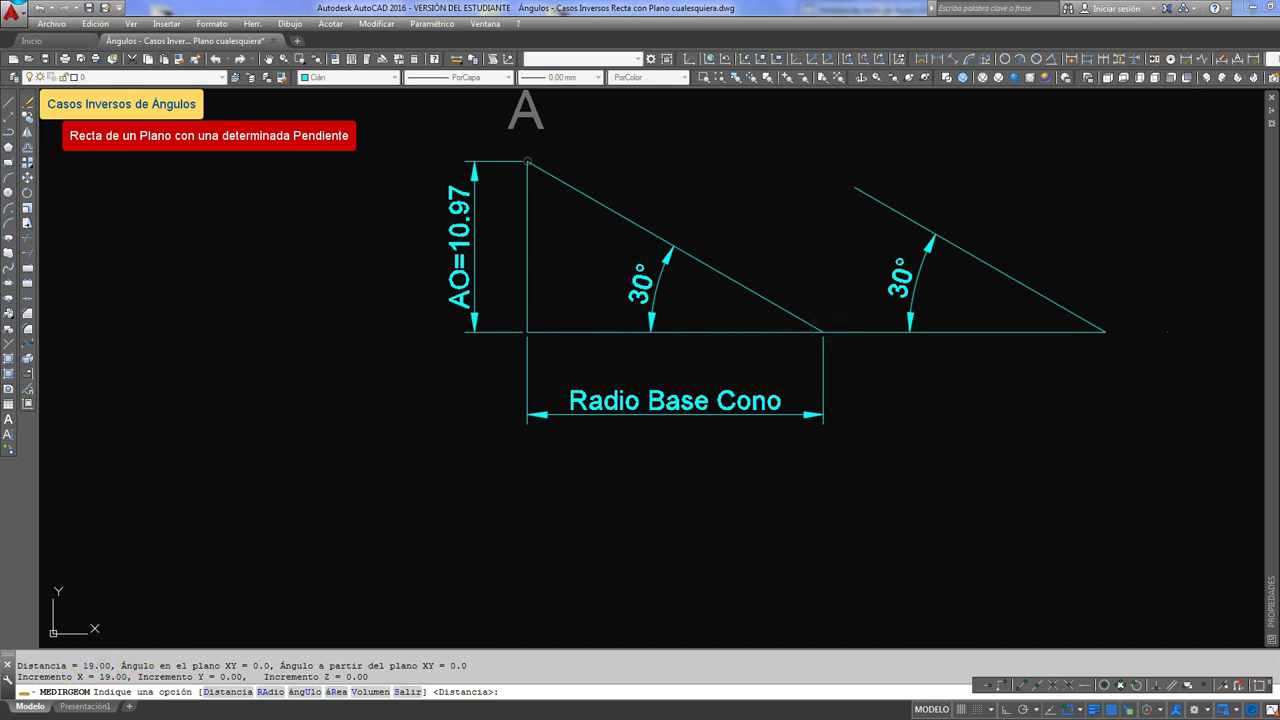
{"action": "key", "text": "Escape"}
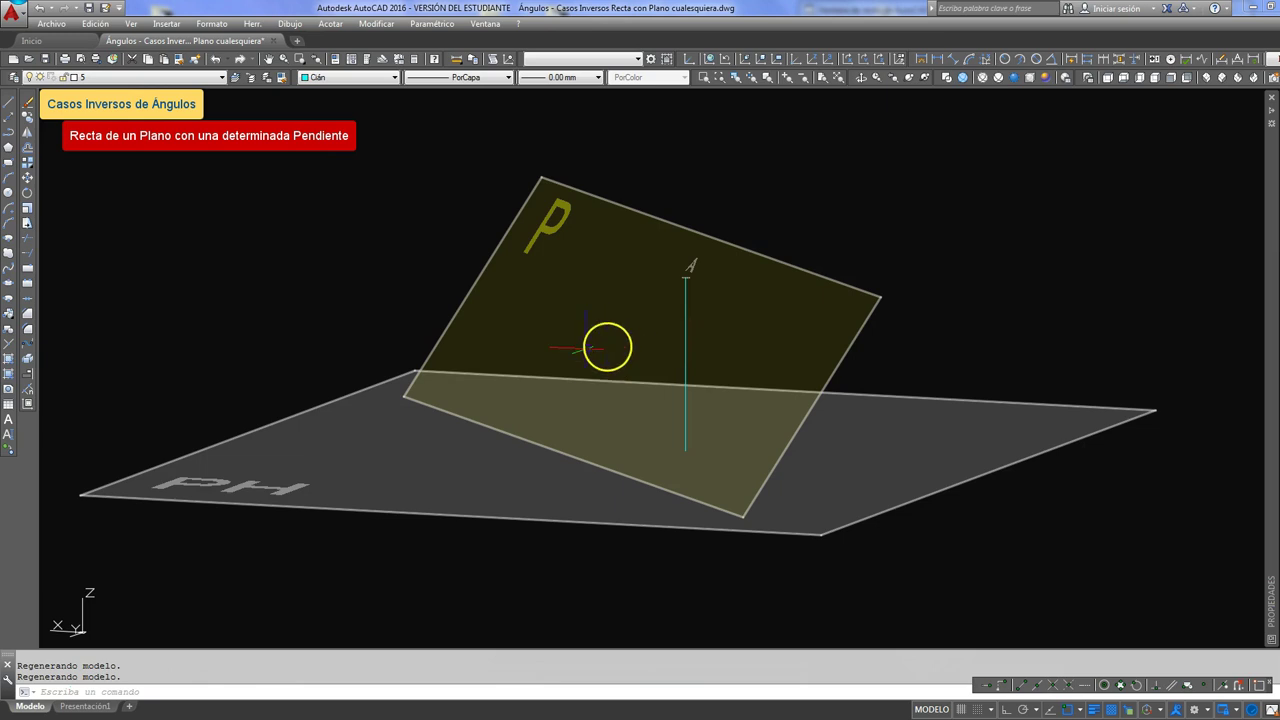
Draw a circle of radius 19 centred at the foot of the vertical line below point A
{"action": "left_click", "coordinate": [9, 193]}
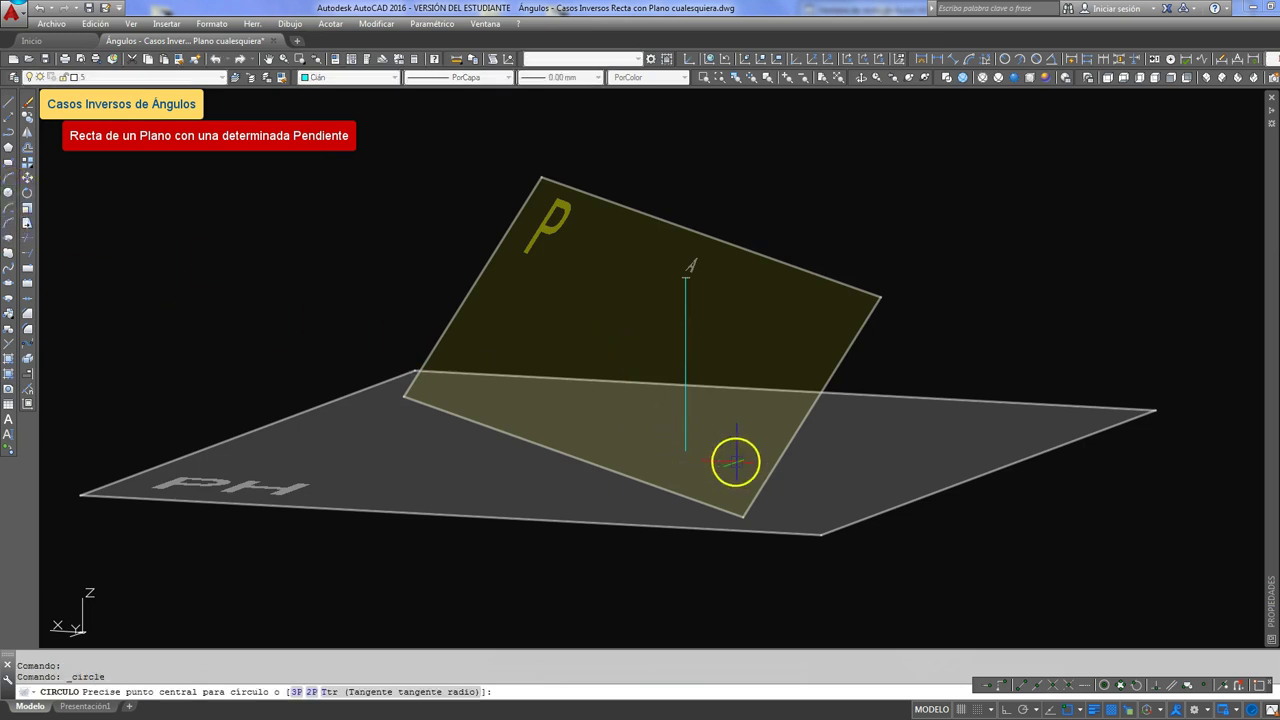
{"action": "left_click", "coordinate": [683, 450]}
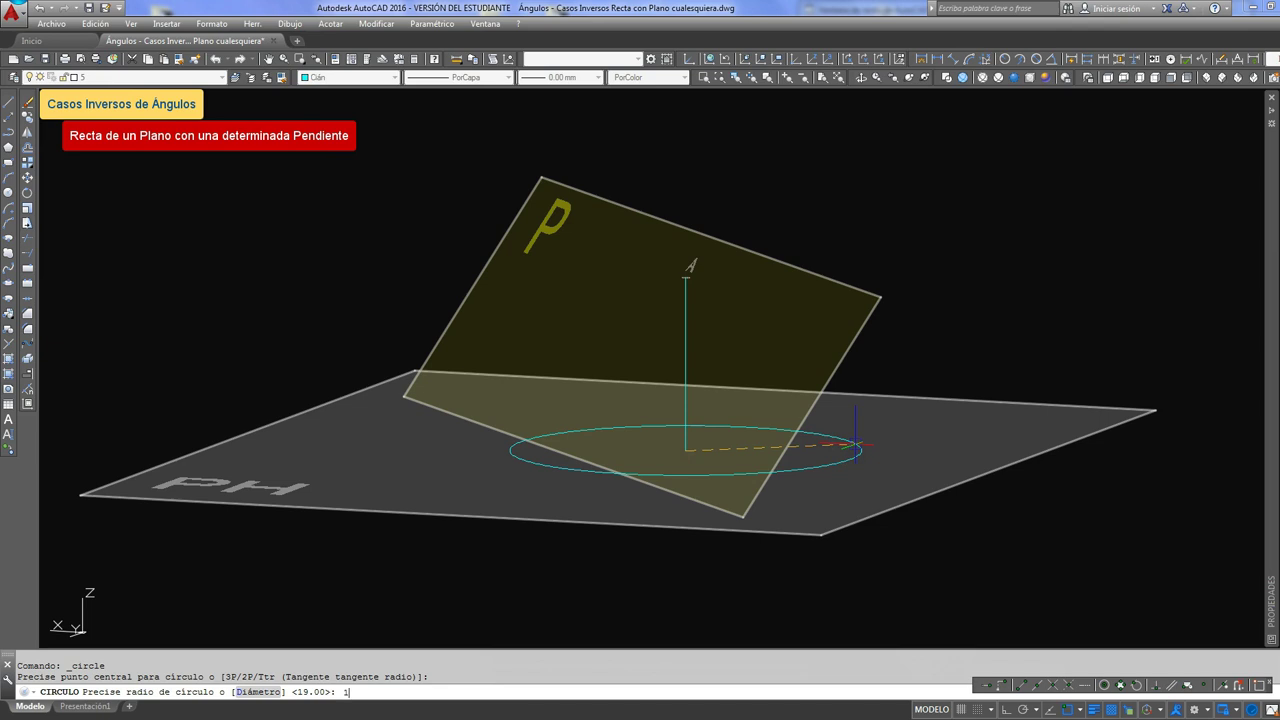
{"action": "key", "text": "Return"}
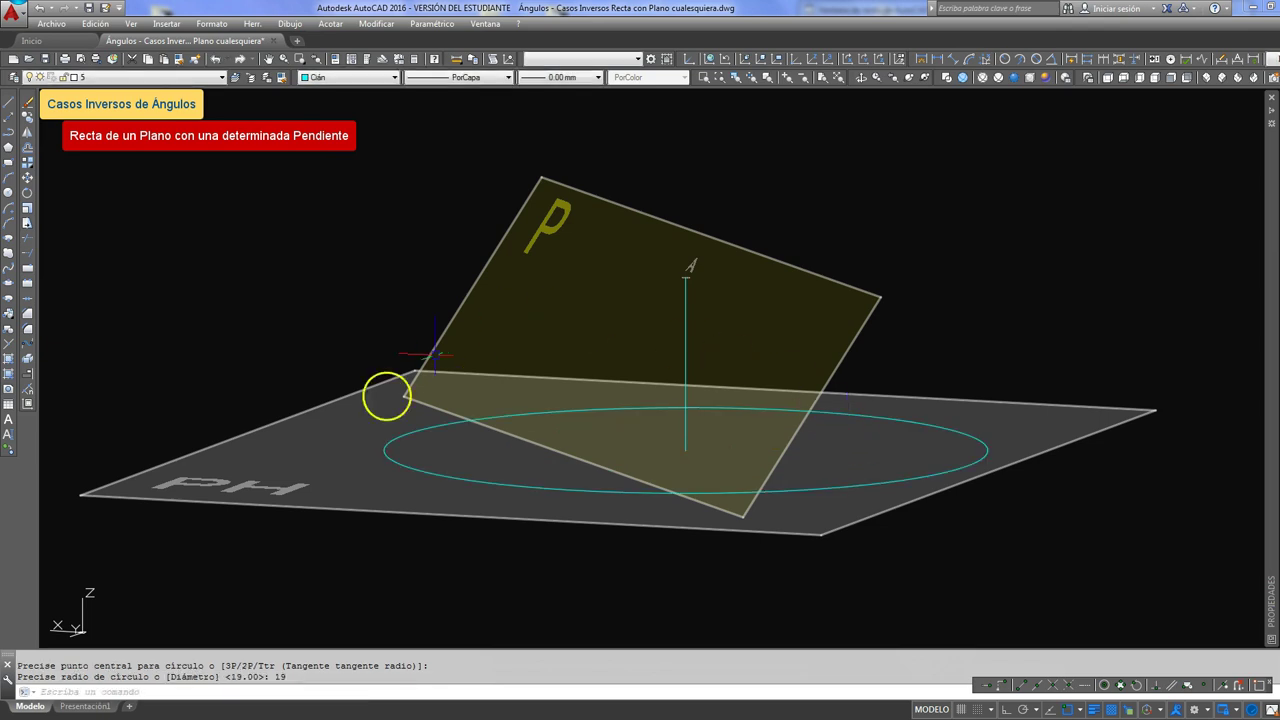
{"action": "middle_click_drag", "start_coordinate": [574, 457], "coordinate": [650, 400], "text": "shift"}
{"action": "left_click", "coordinate": [11, 105]}
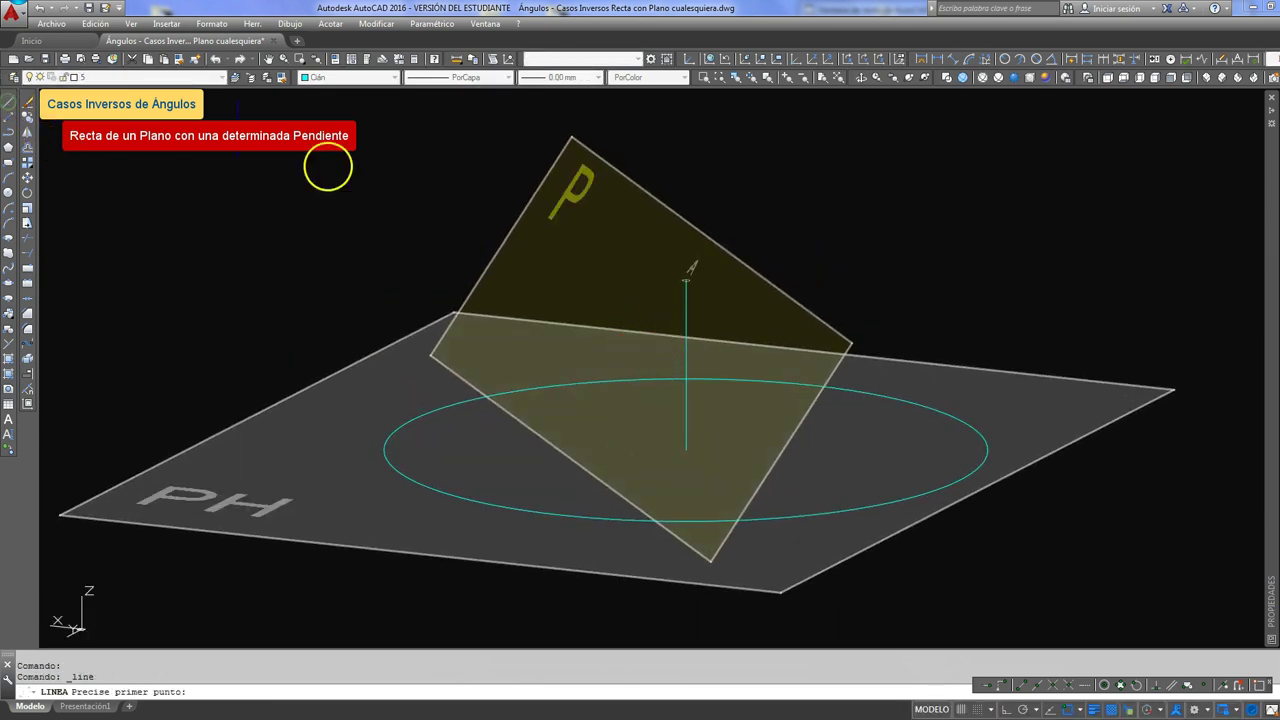
{"action": "left_click", "coordinate": [907, 498]}
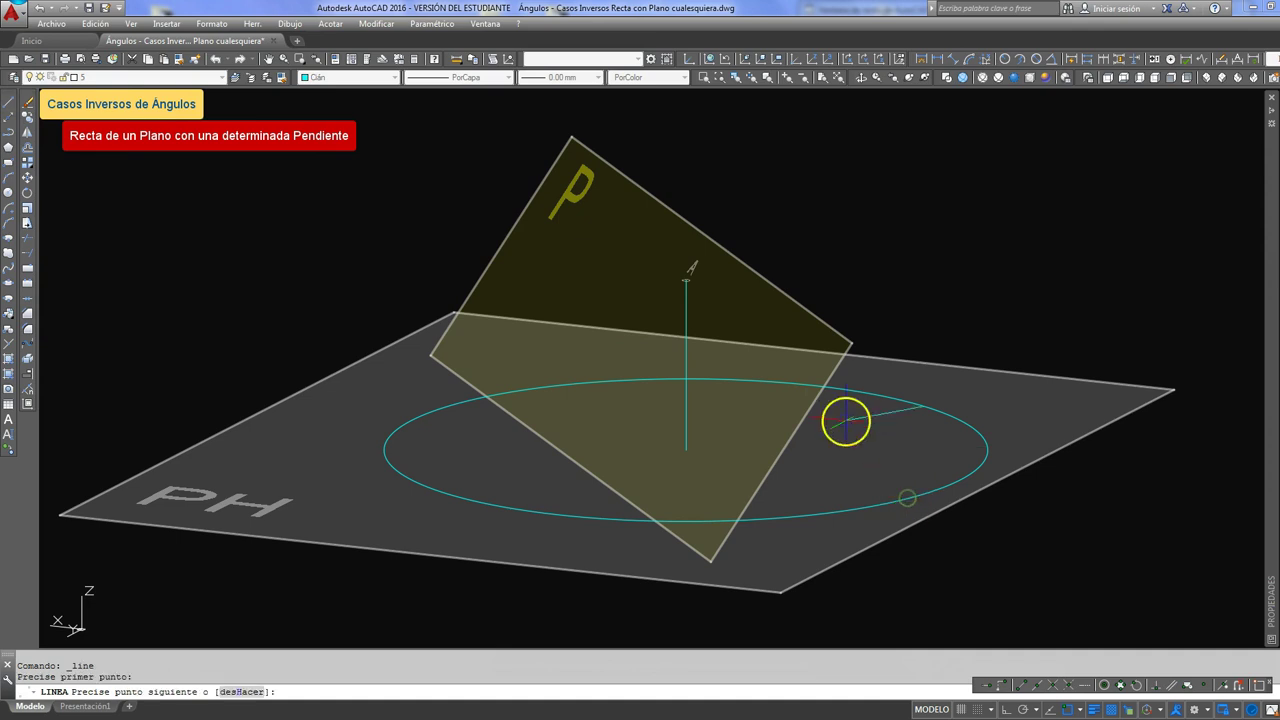
{"action": "key", "text": "Escape"}
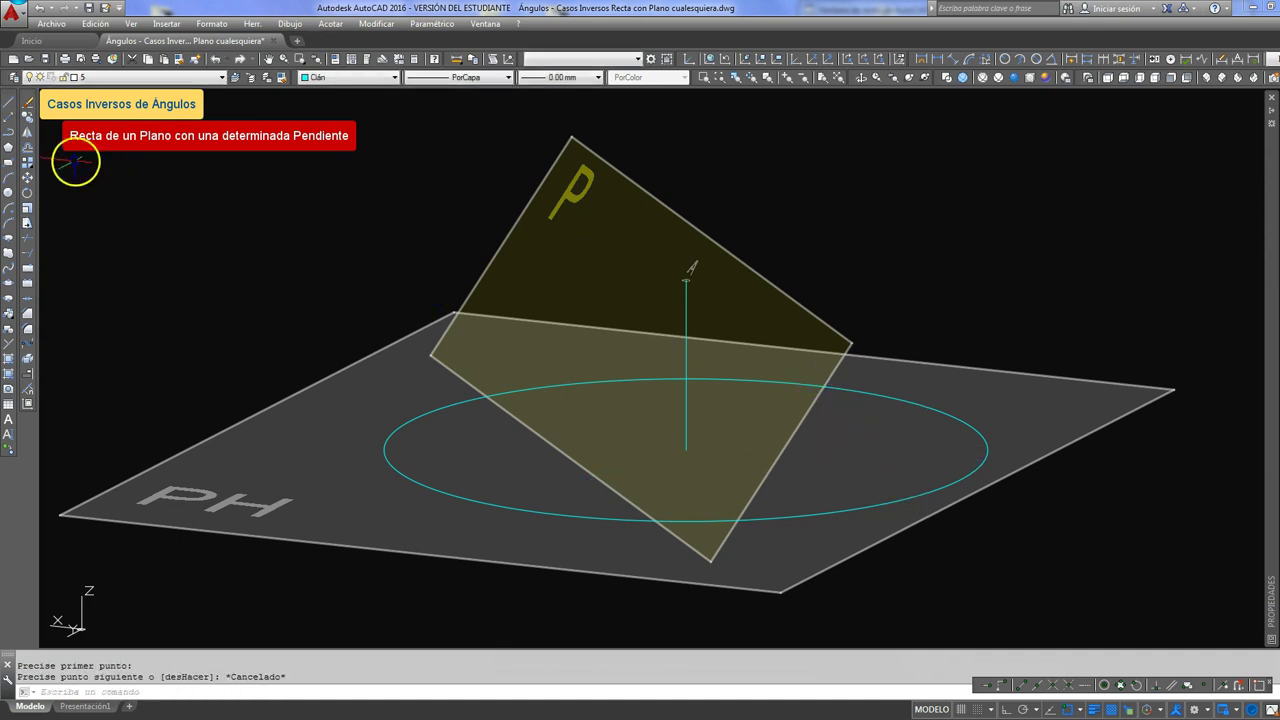
Draw a cone generatrix as a line from a nearest-snap point on the circle's front side up to point A
{"action": "left_click", "coordinate": [11, 105]}
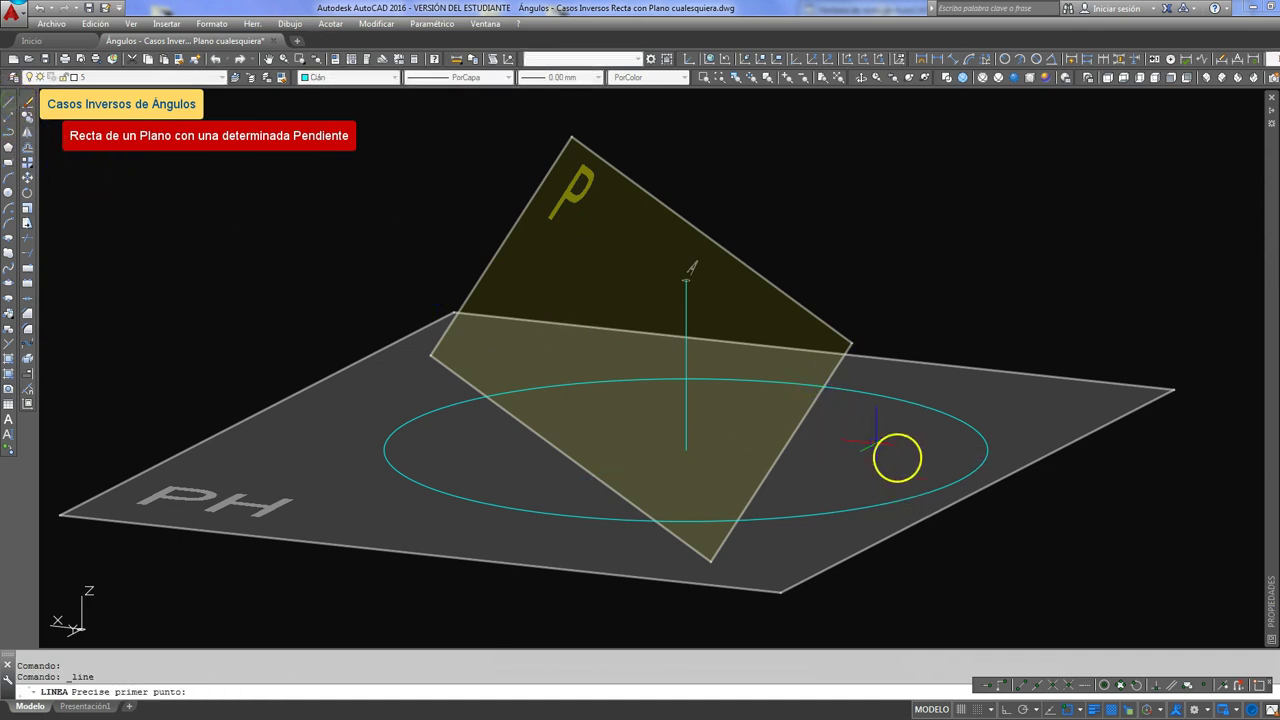
{"action": "left_click", "coordinate": [926, 490]}
{"action": "left_click", "coordinate": [686, 279]}
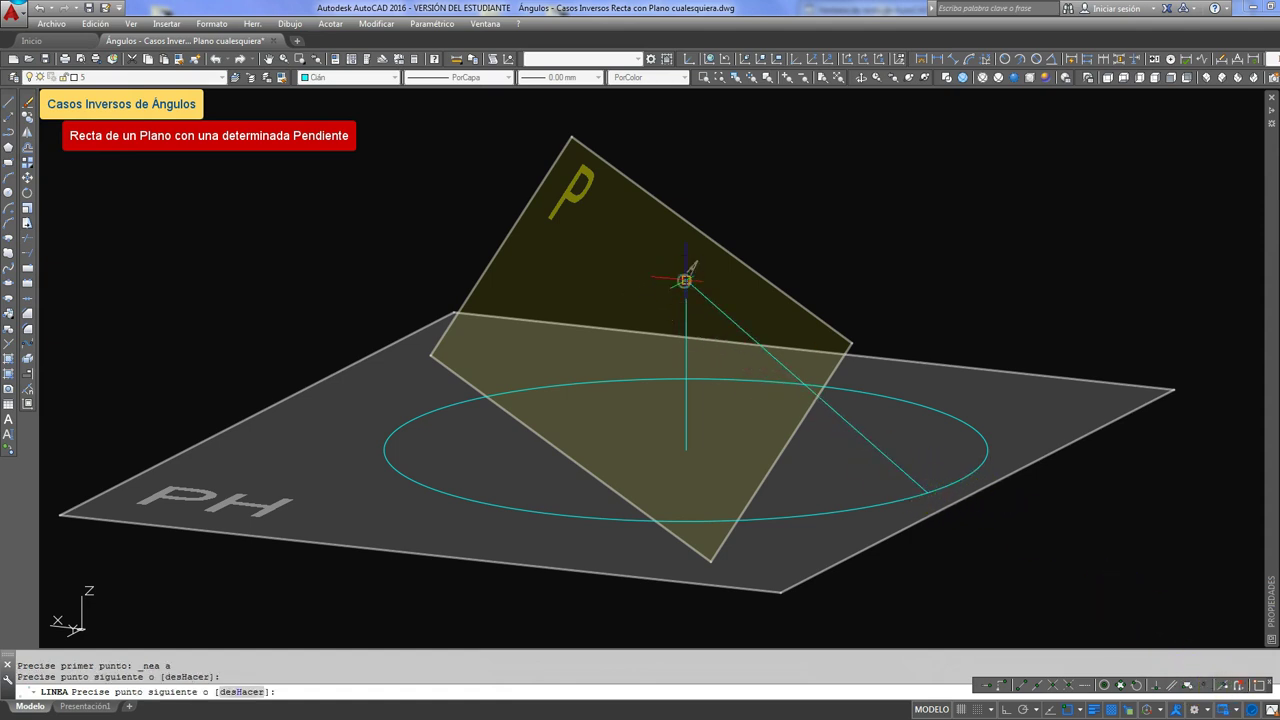
{"action": "mouse_move", "coordinate": [867, 427]}
{"action": "middle_mouse_down", "text": "shift"}
{"action": "mouse_move", "coordinate": [823, 400]}
{"action": "mouse_move", "coordinate": [849, 414]}
{"action": "middle_mouse_up", "text": "shift"}
{"action": "key", "text": "Return"}
Draw the base radius line from the circle's centre to the lower end of the generatrix
{"action": "key", "text": "Return"}
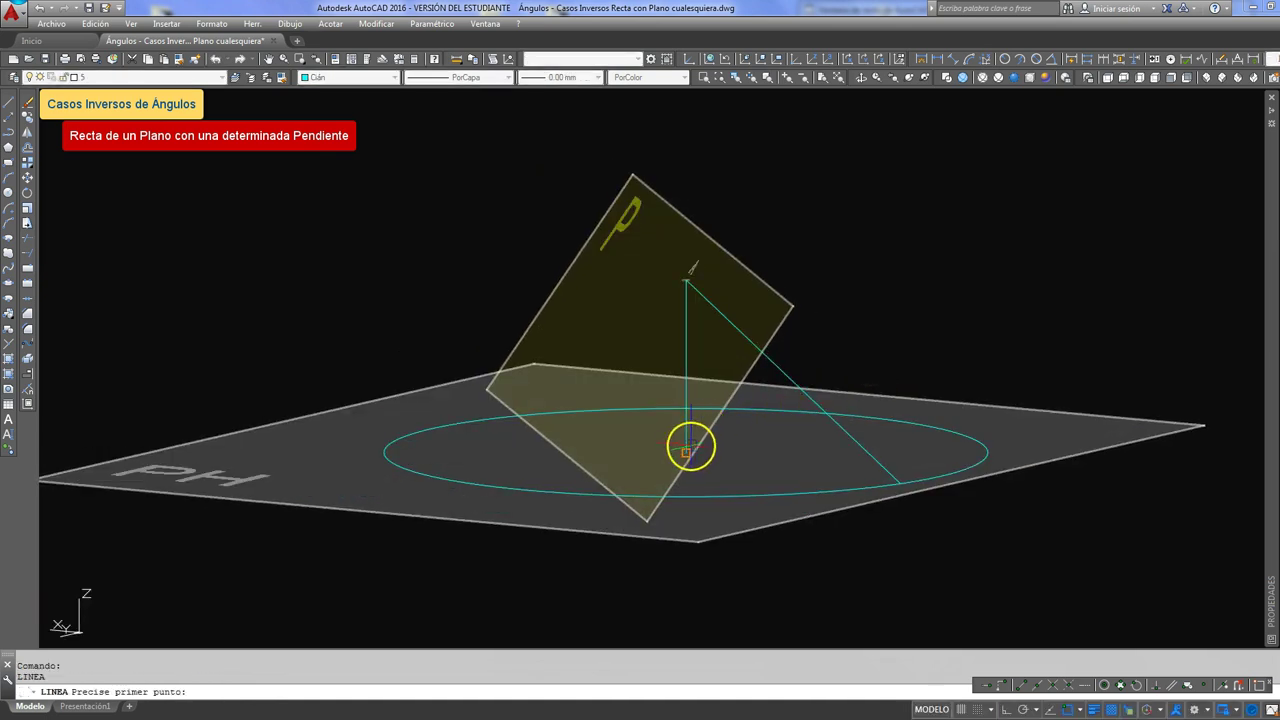
{"action": "left_click", "coordinate": [686, 451]}
{"action": "left_click", "coordinate": [891, 487]}
{"action": "middle_click_drag", "start_coordinate": [880, 403], "coordinate": [839, 412], "text": "shift"}
{"action": "middle_click_drag", "start_coordinate": [686, 342], "coordinate": [714, 343], "text": "shift"}
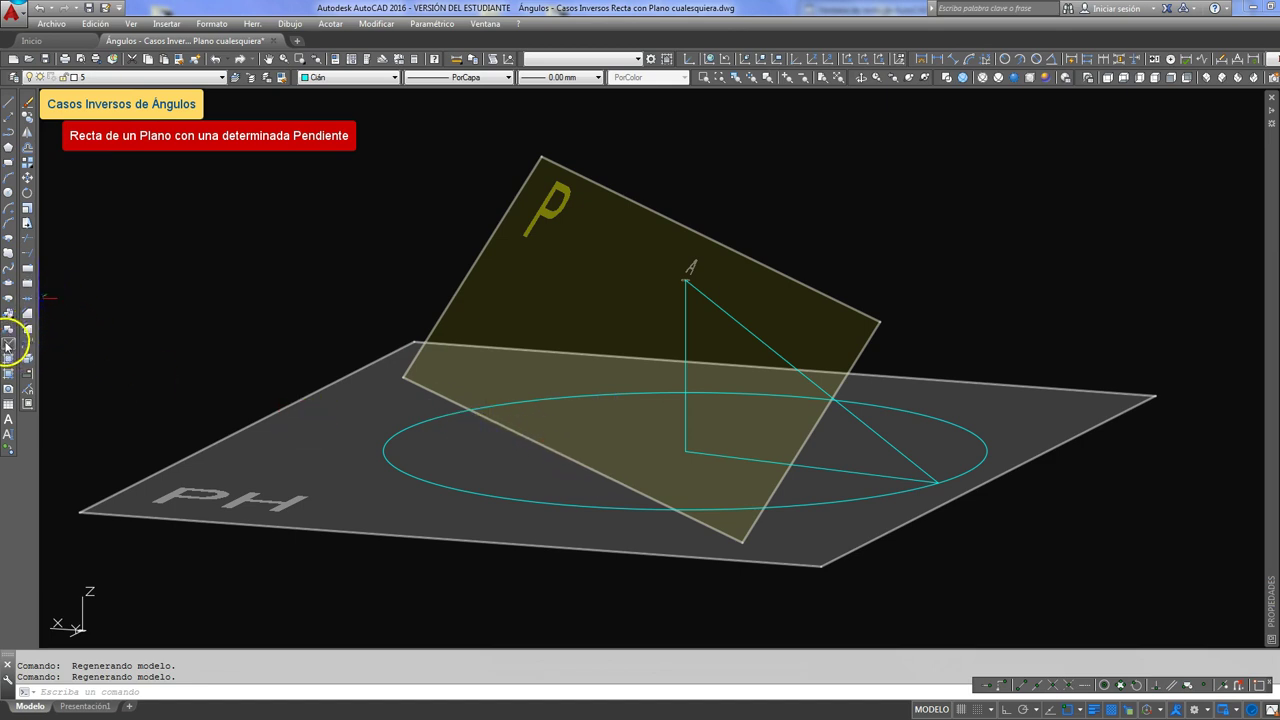
Place points at the two intersections of the base circle with the lower edge of plane P
{"action": "left_click", "coordinate": [8, 345]}
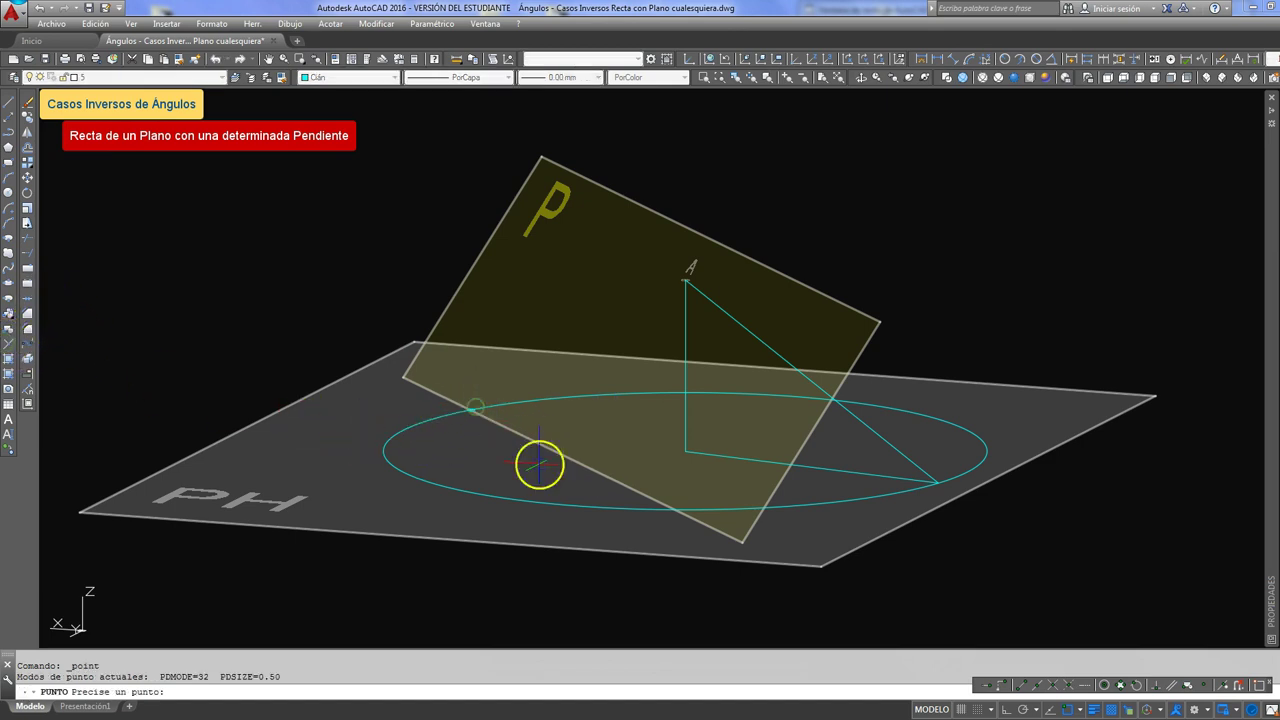
{"action": "right_click", "coordinate": [461, 308]}
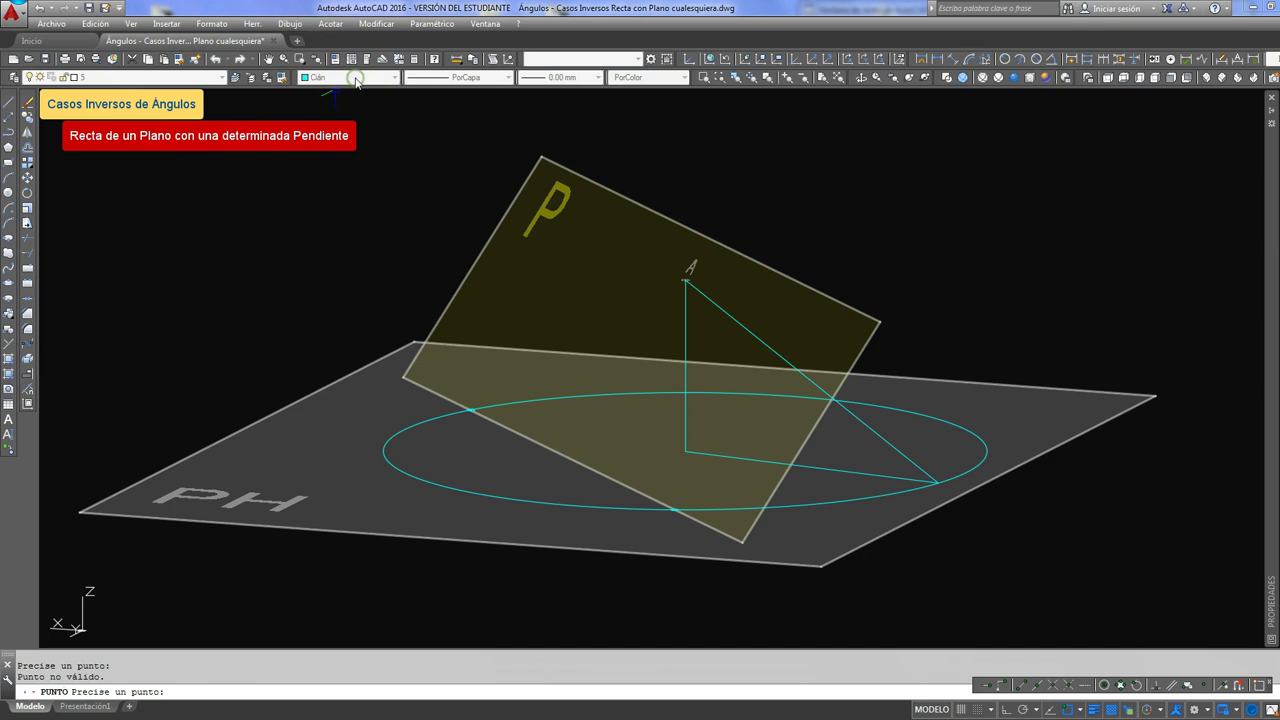
Draw two yellow lines with 0.30 mm lineweight from point A to the two points where the circle meets plane P's lower edge
{"action": "left_click", "coordinate": [356, 80]}
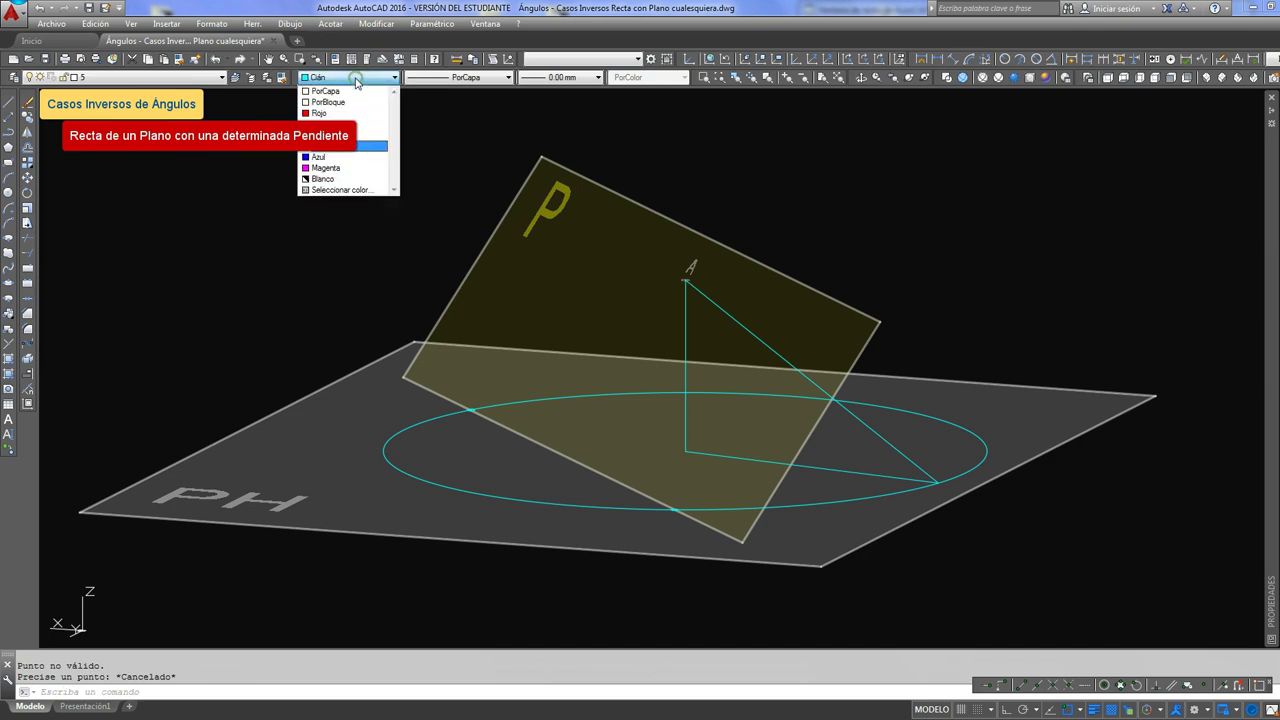
{"action": "left_click", "coordinate": [325, 124]}
{"action": "left_click", "coordinate": [560, 80]}
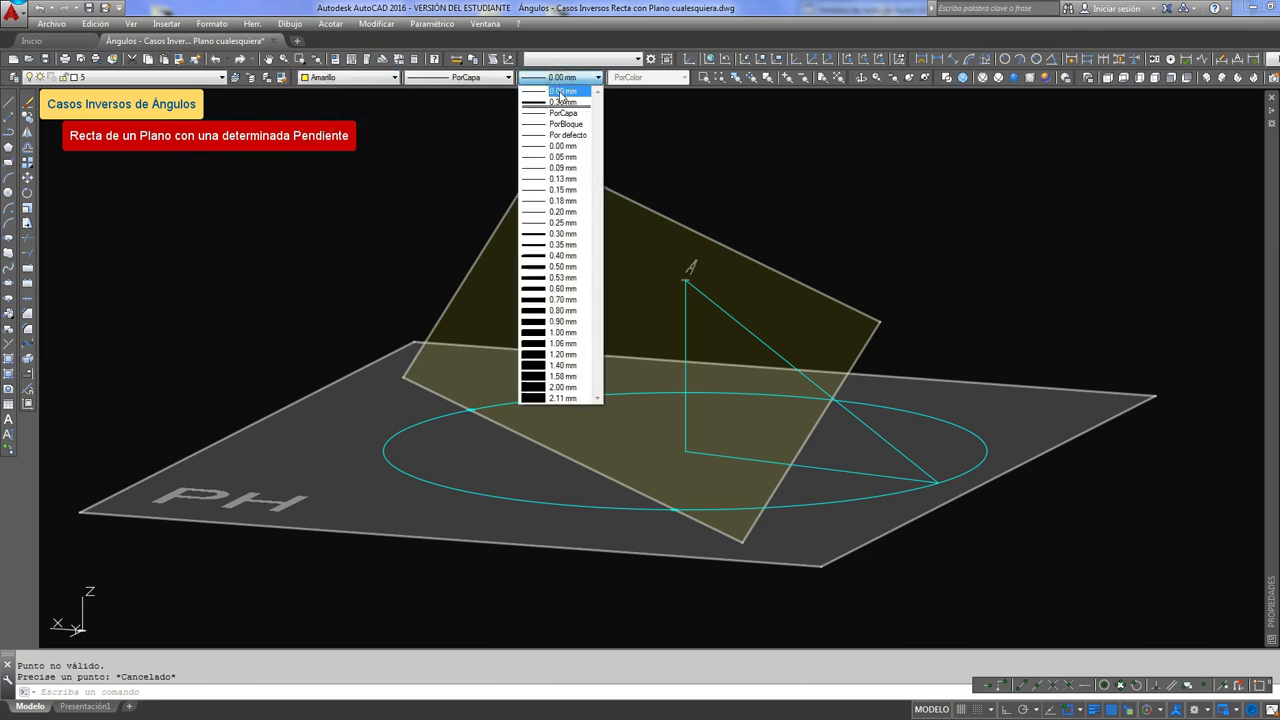
{"action": "left_click", "coordinate": [558, 101]}
{"action": "left_click", "coordinate": [9, 102]}
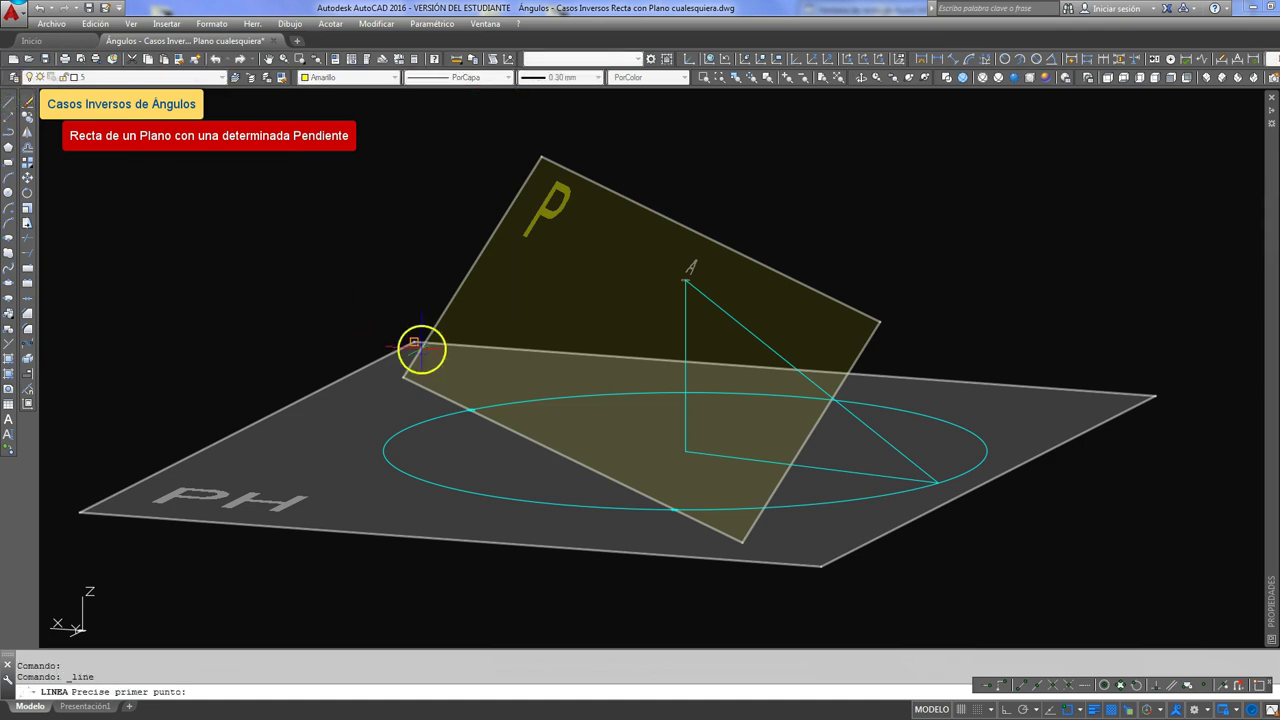
{"action": "left_click", "coordinate": [471, 408]}
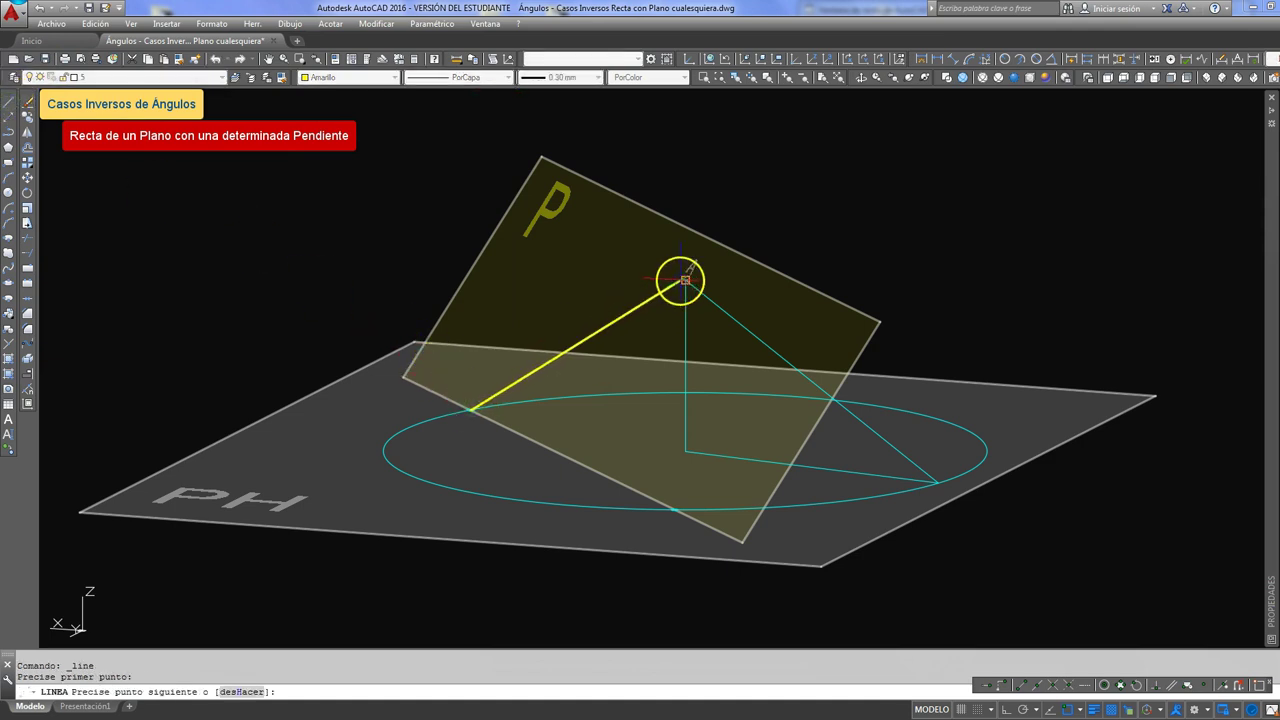
{"action": "left_click", "coordinate": [686, 281]}
{"action": "left_click", "coordinate": [676, 510]}
{"action": "key", "text": "Return"}
Draw a yellow line with 0.00 mm lineweight from the foot of the nearer thick yellow line to the circle's centre
{"action": "mouse_move", "coordinate": [720, 386]}
{"action": "middle_mouse_down", "text": "shift"}
{"action": "mouse_move", "coordinate": [691, 360]}
{"action": "mouse_move", "coordinate": [657, 366]}
{"action": "mouse_move", "coordinate": [734, 386]}
{"action": "mouse_move", "coordinate": [700, 380]}
{"action": "middle_mouse_up", "text": "shift"}
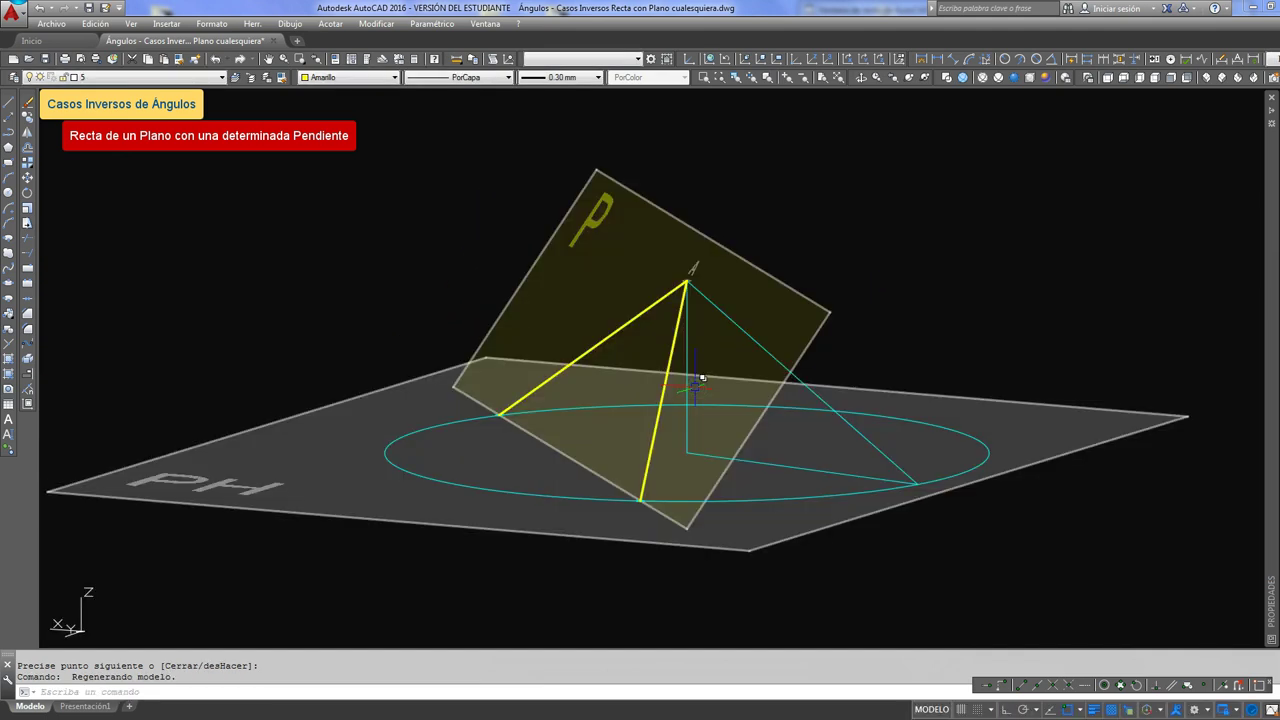
{"action": "middle_click_drag", "start_coordinate": [701, 392], "coordinate": [660, 385], "text": "shift"}
{"action": "left_click", "coordinate": [565, 77]}
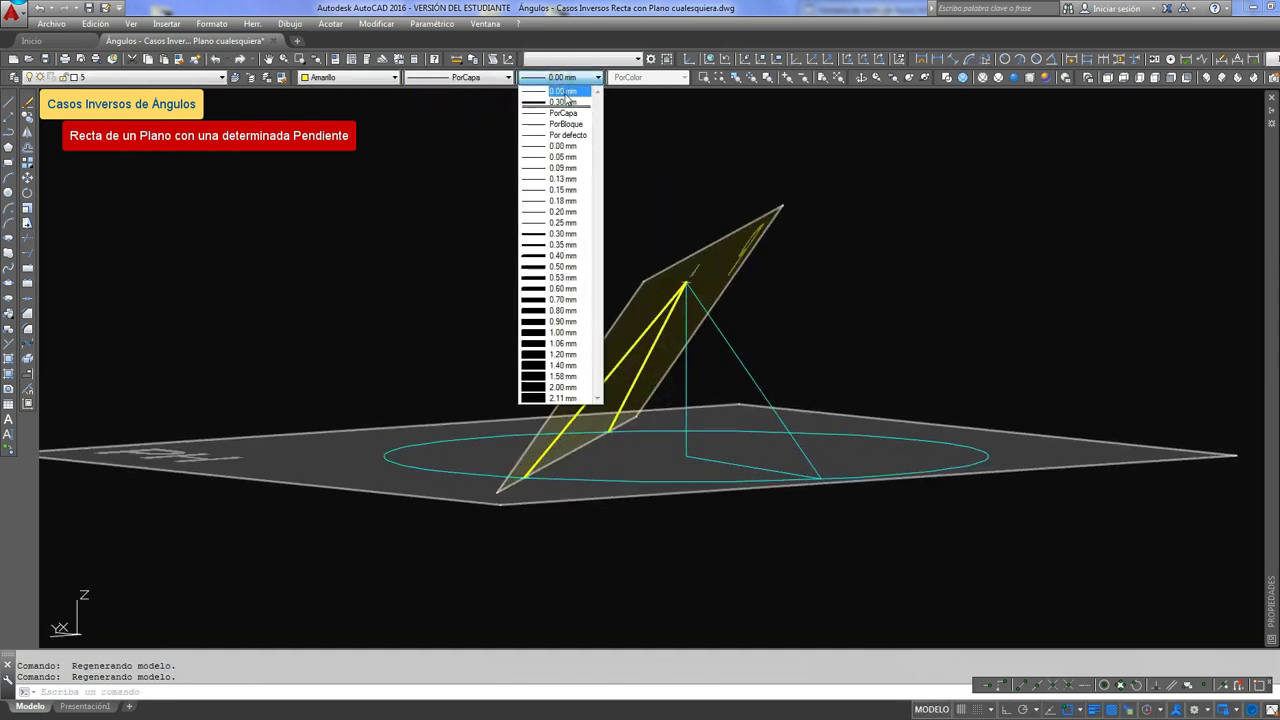
{"action": "left_click", "coordinate": [563, 92]}
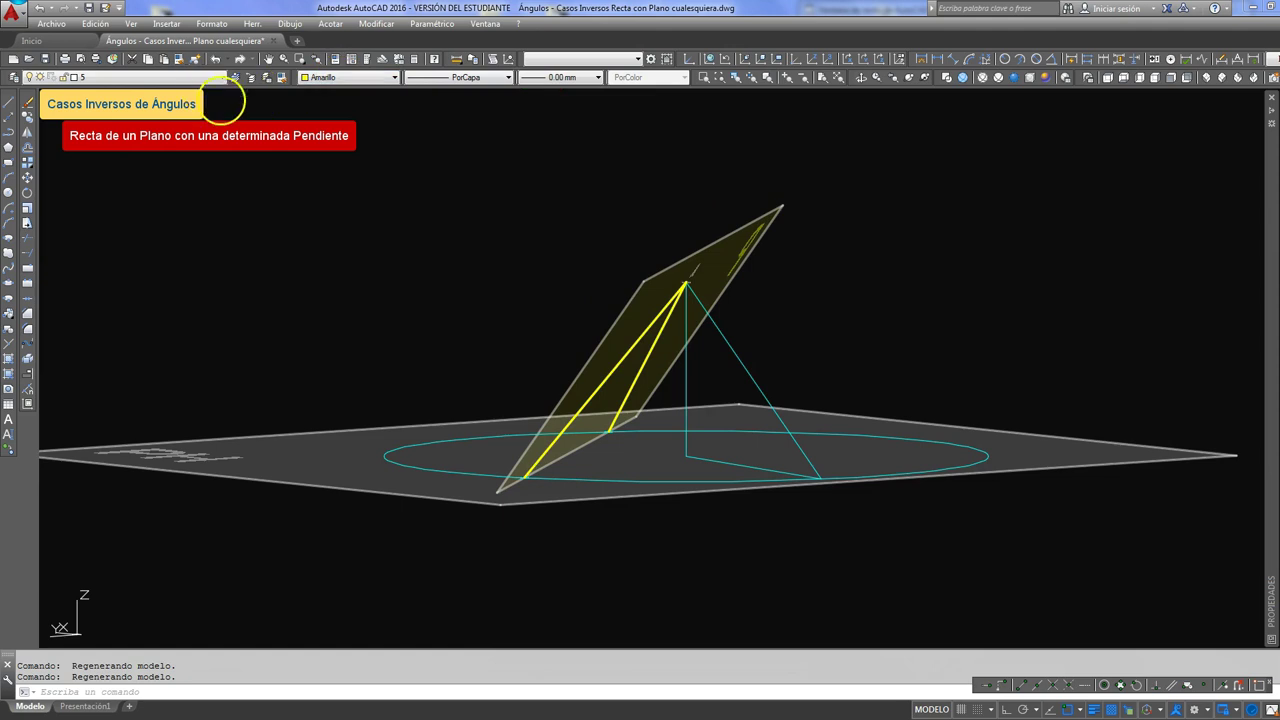
{"action": "left_click", "coordinate": [10, 106]}
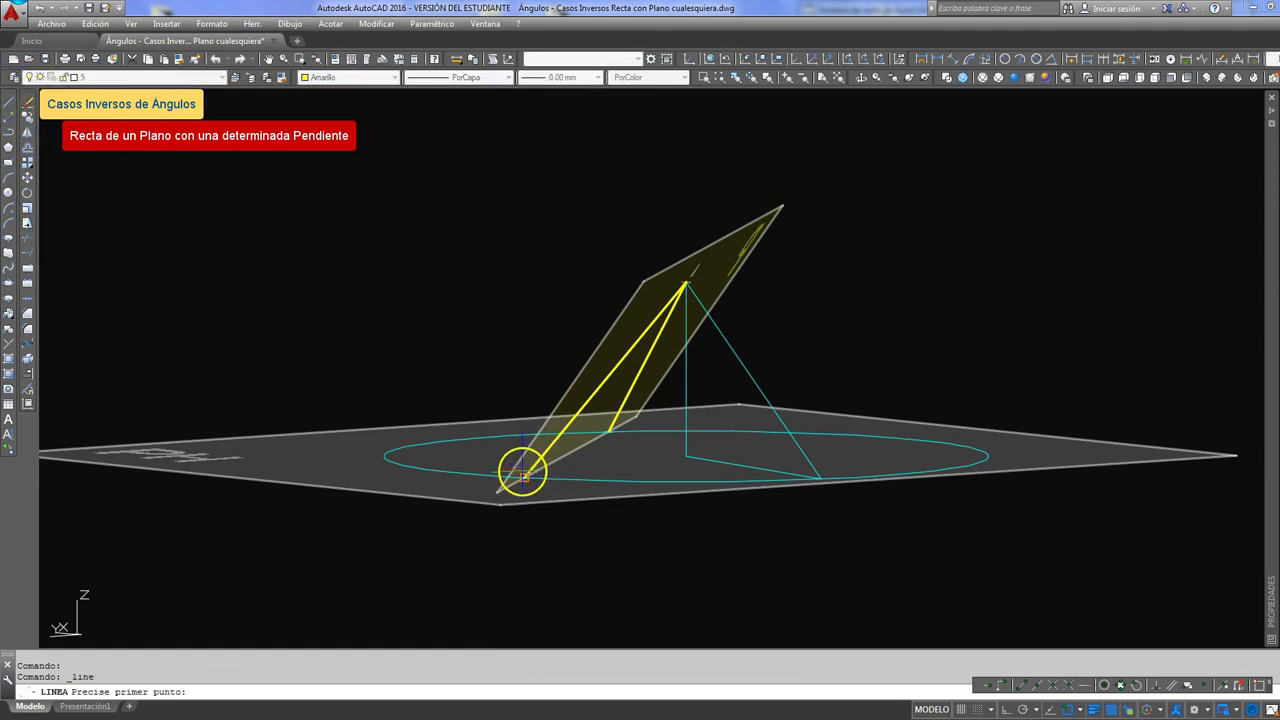
{"action": "left_click", "coordinate": [524, 477]}
{"action": "left_click", "coordinate": [686, 458]}
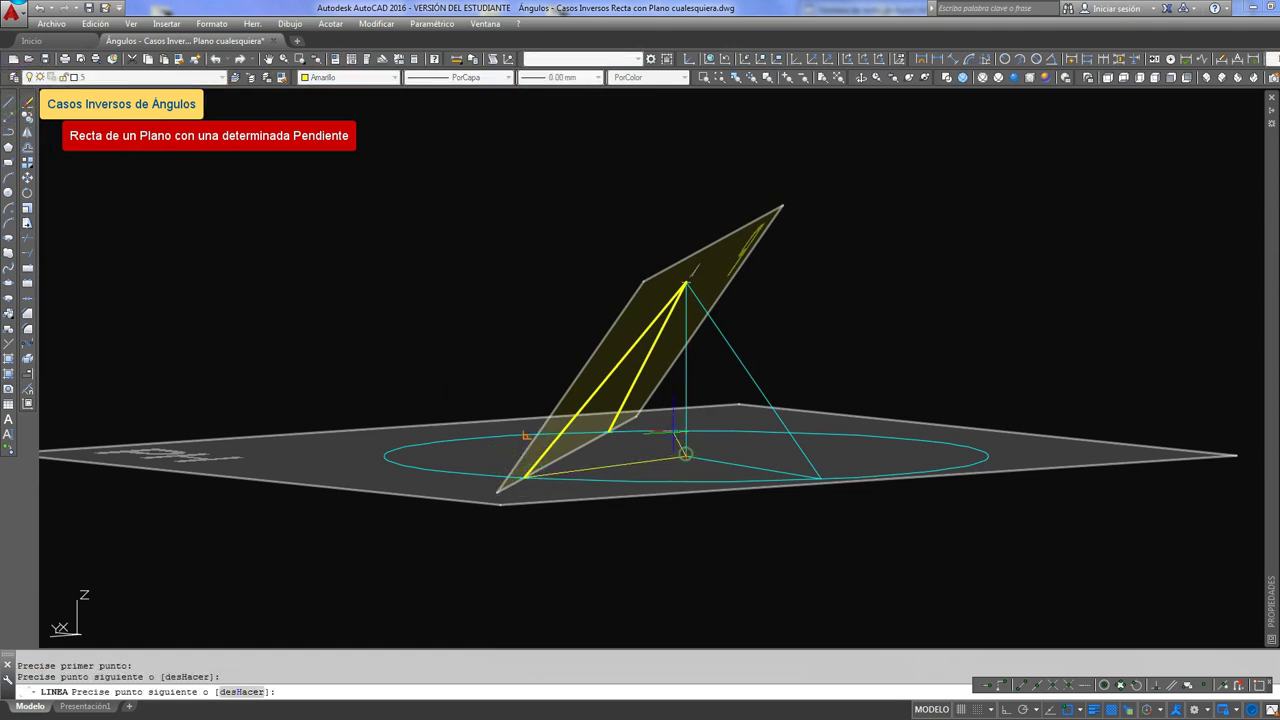
{"action": "key", "text": "Return"}
Define a three-point UCS with its origin at the nearer yellow line's foot, X towards the circle's centre and Y towards point A
{"action": "middle_click_drag", "start_coordinate": [652, 428], "coordinate": [594, 449]}
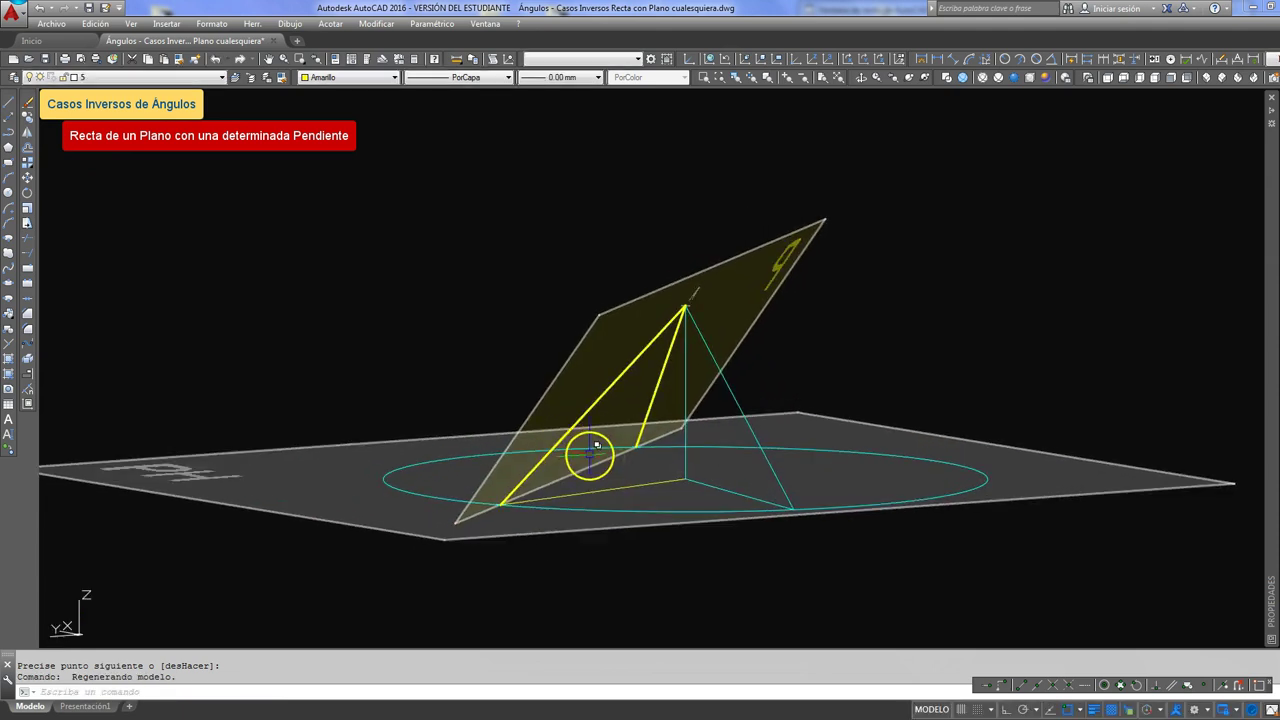
{"action": "left_click", "coordinate": [835, 63]}
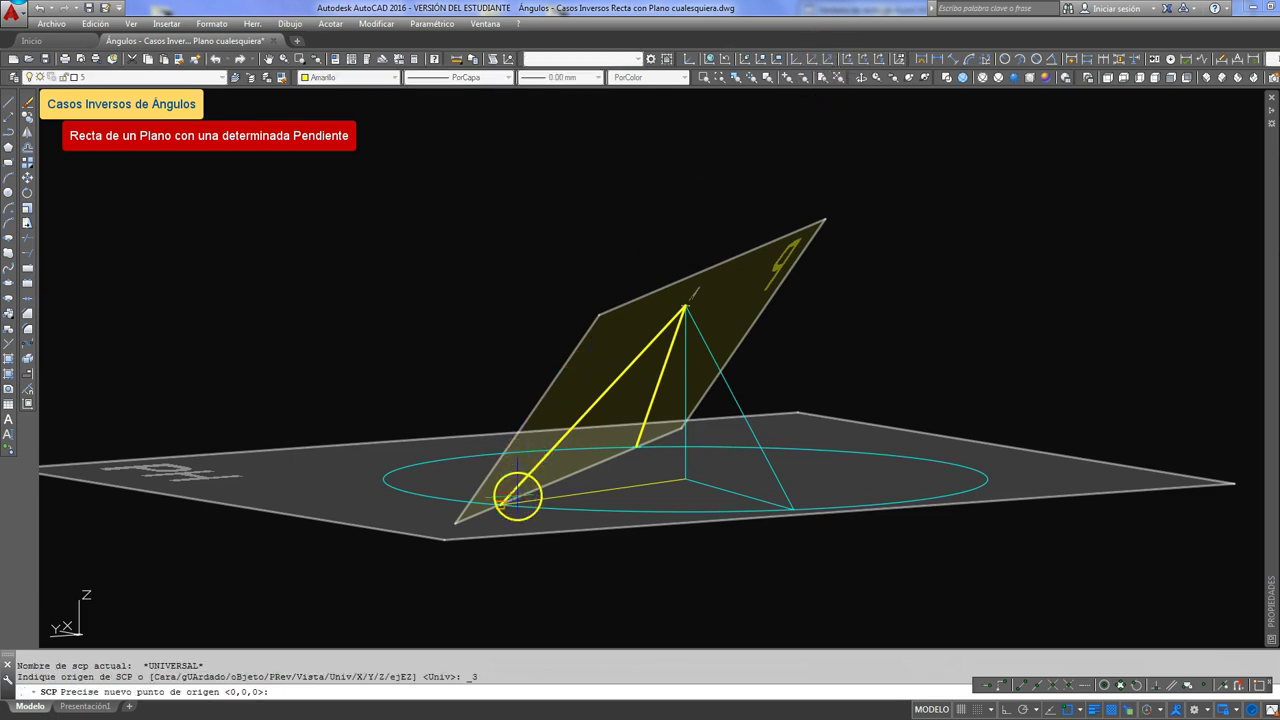
{"action": "left_click", "coordinate": [512, 500]}
{"action": "left_click", "coordinate": [685, 480]}
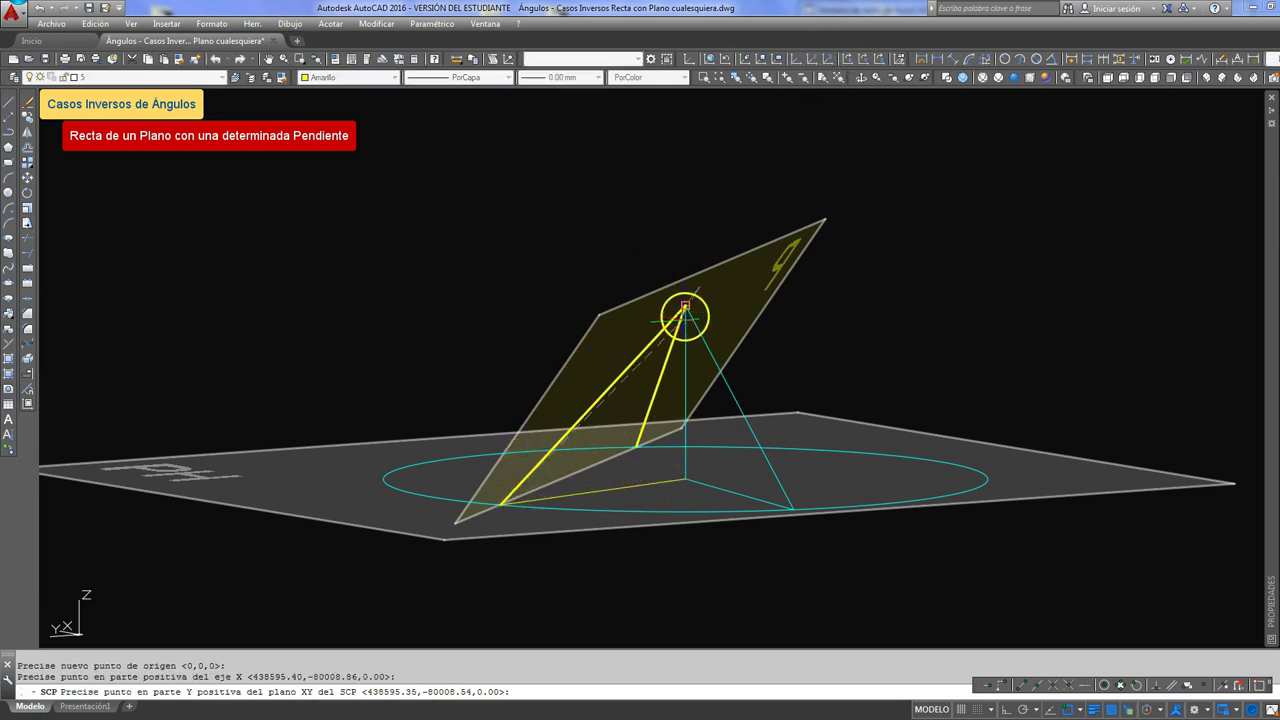
{"action": "left_click", "coordinate": [685, 305]}
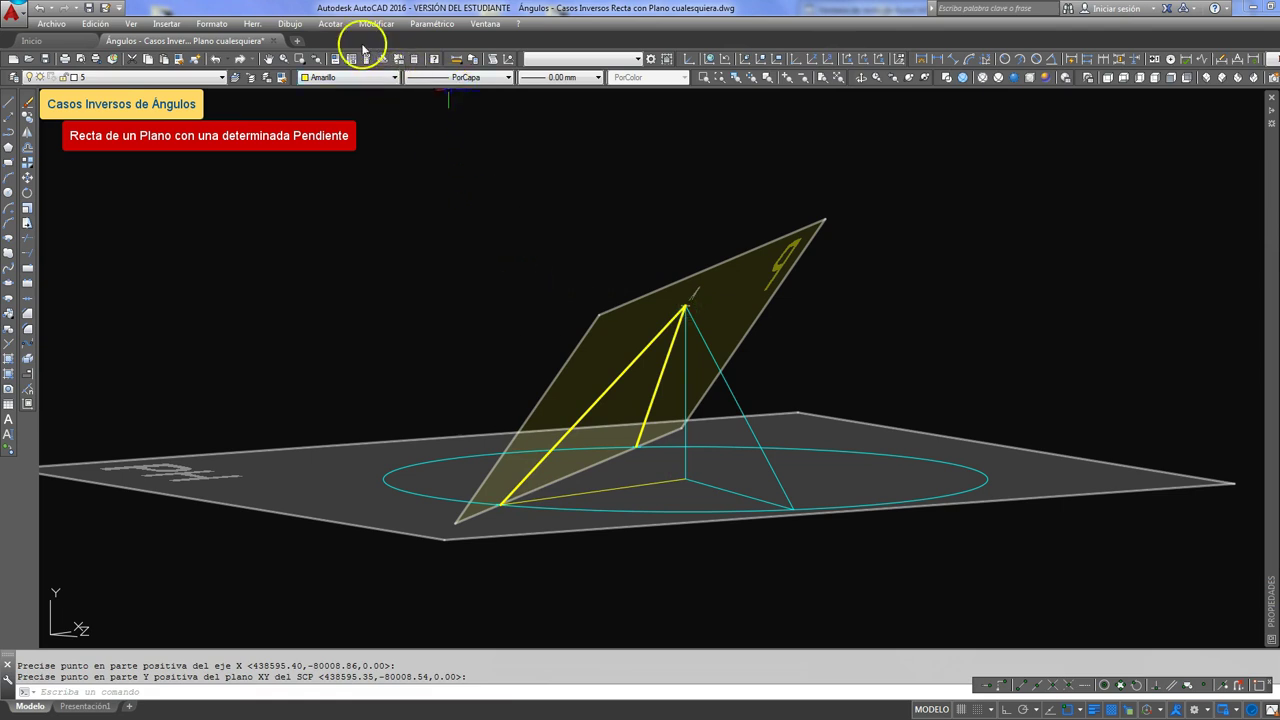
Add an angular dimension between the nearer thick yellow line and its thin horizontal projection line
{"action": "left_click", "coordinate": [332, 23]}
{"action": "left_click", "coordinate": [349, 171]}
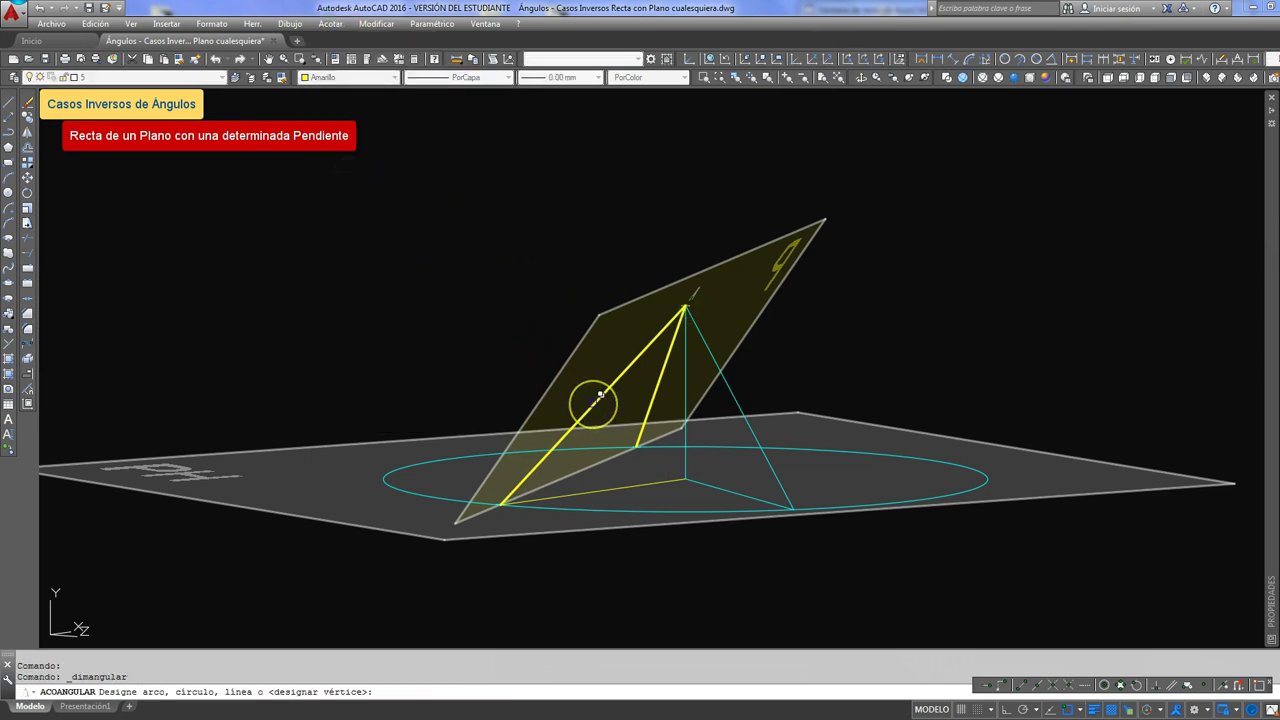
{"action": "left_click", "coordinate": [594, 484]}
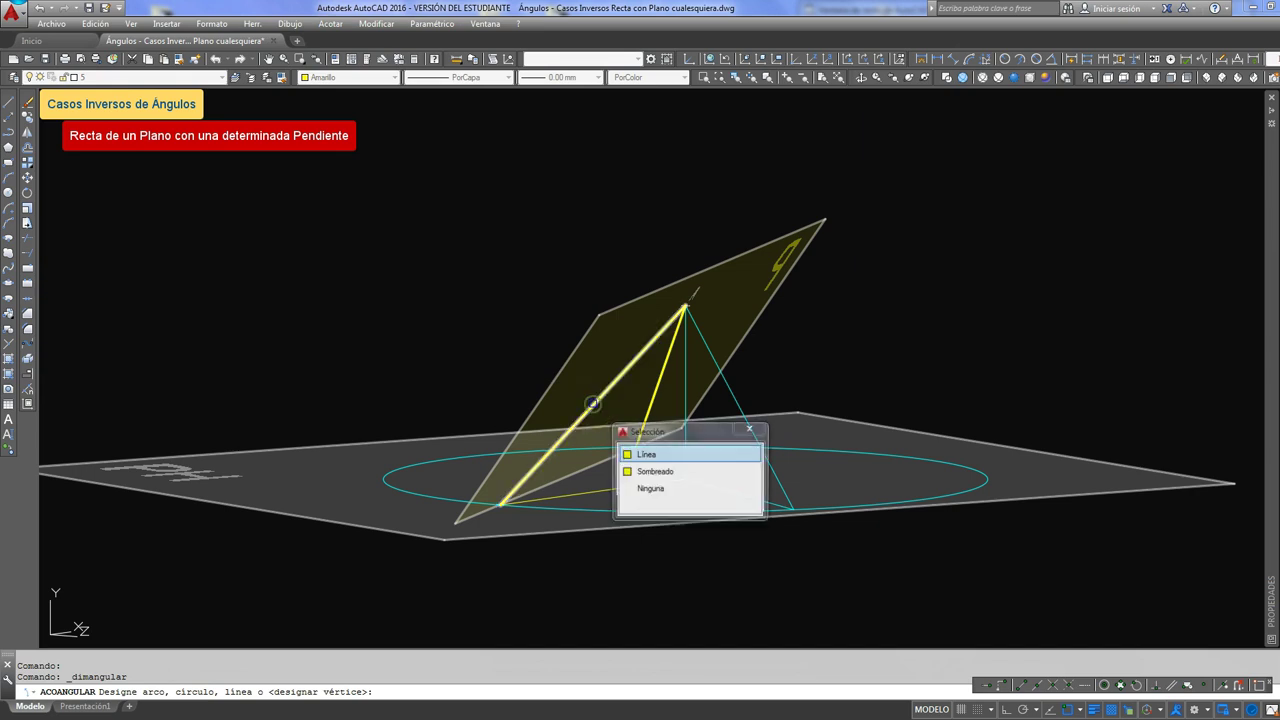
{"action": "left_click", "coordinate": [591, 493]}
{"action": "left_click", "coordinate": [641, 544]}
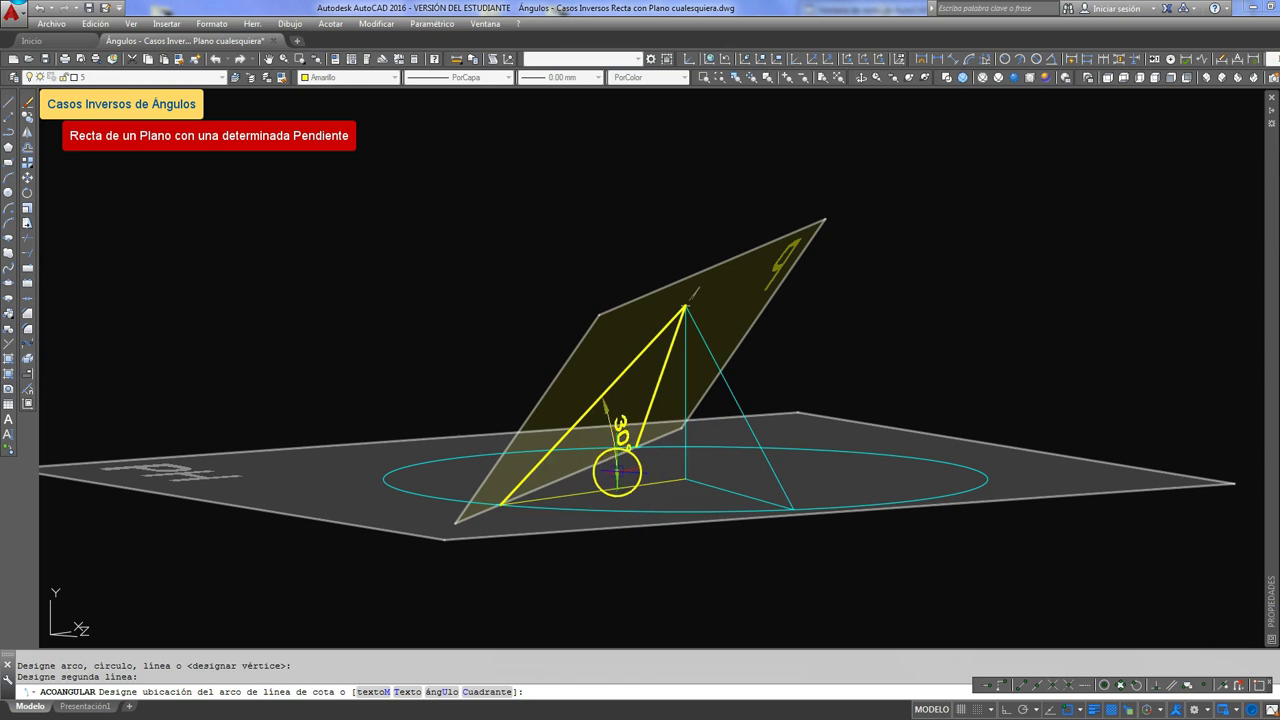
{"action": "left_click", "coordinate": [604, 487]}
{"action": "middle_click_drag", "start_coordinate": [604, 487], "coordinate": [675, 497], "text": "shift"}
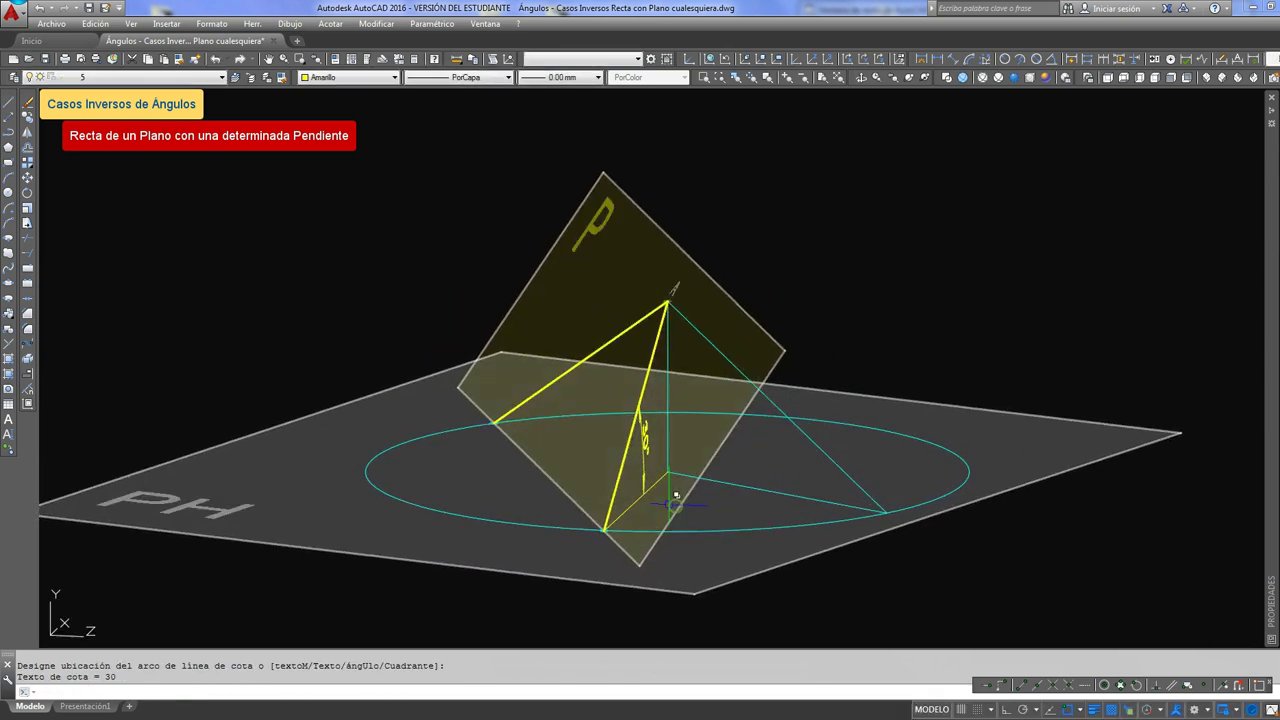